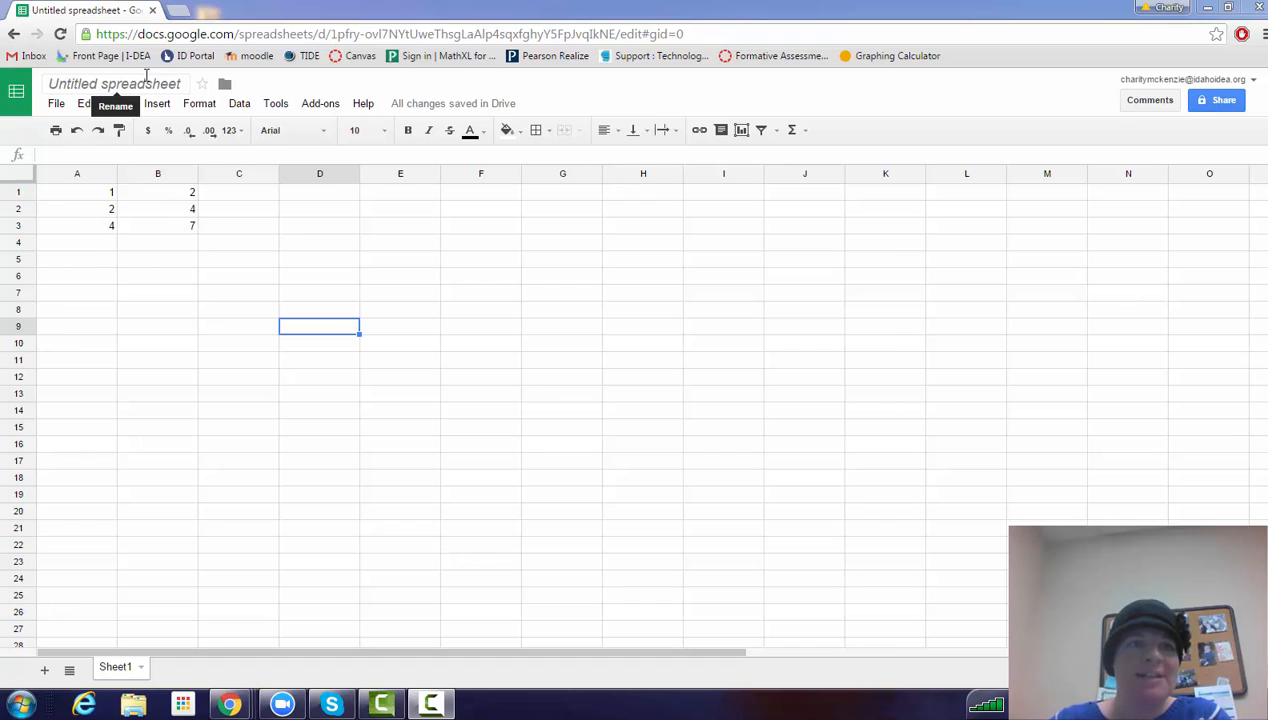
# Open Google Drive in a new browser tab and create a blank Google Sheets spreadsheet.
pyautogui.click(178, 10)
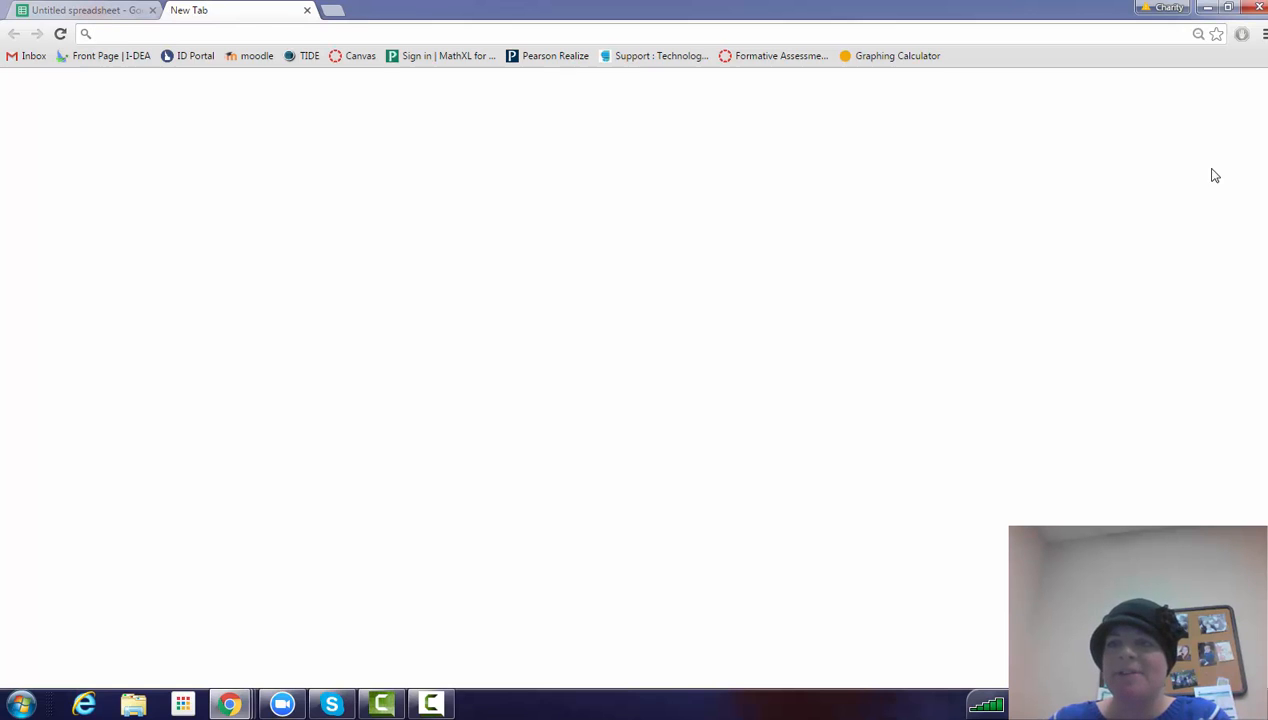
pyautogui.click(1195, 90)
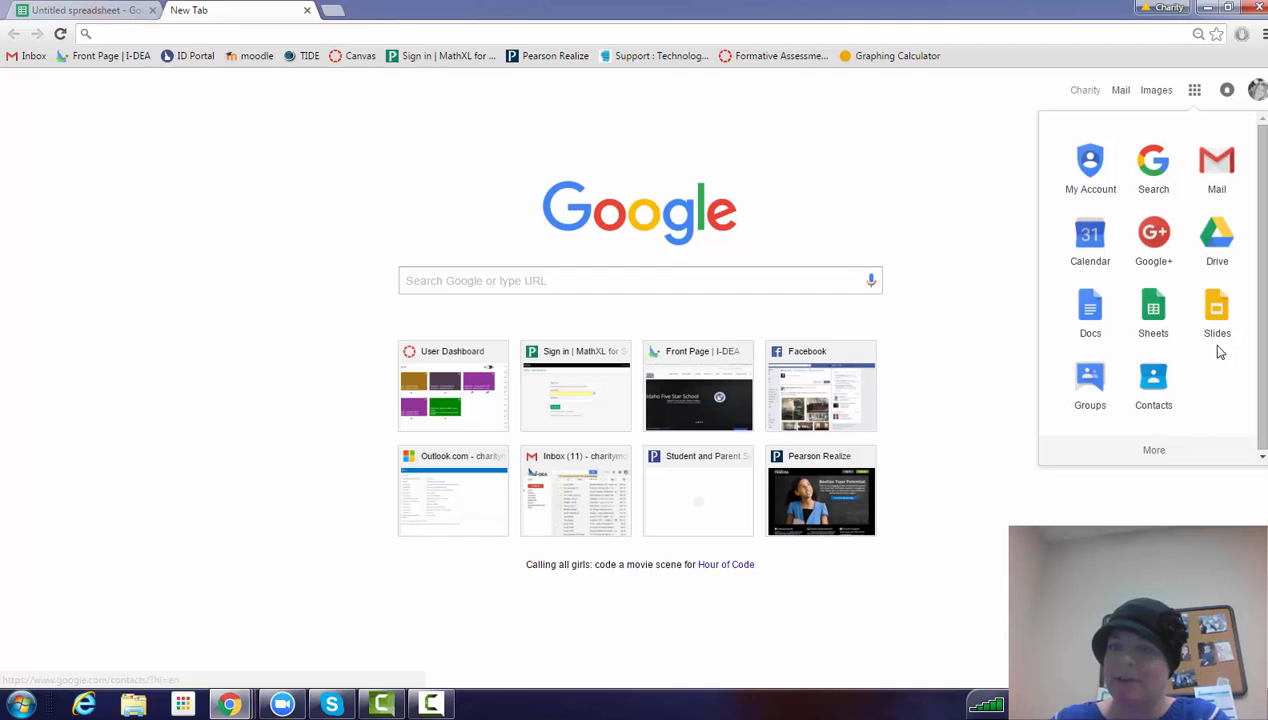
pyautogui.click(1229, 233)
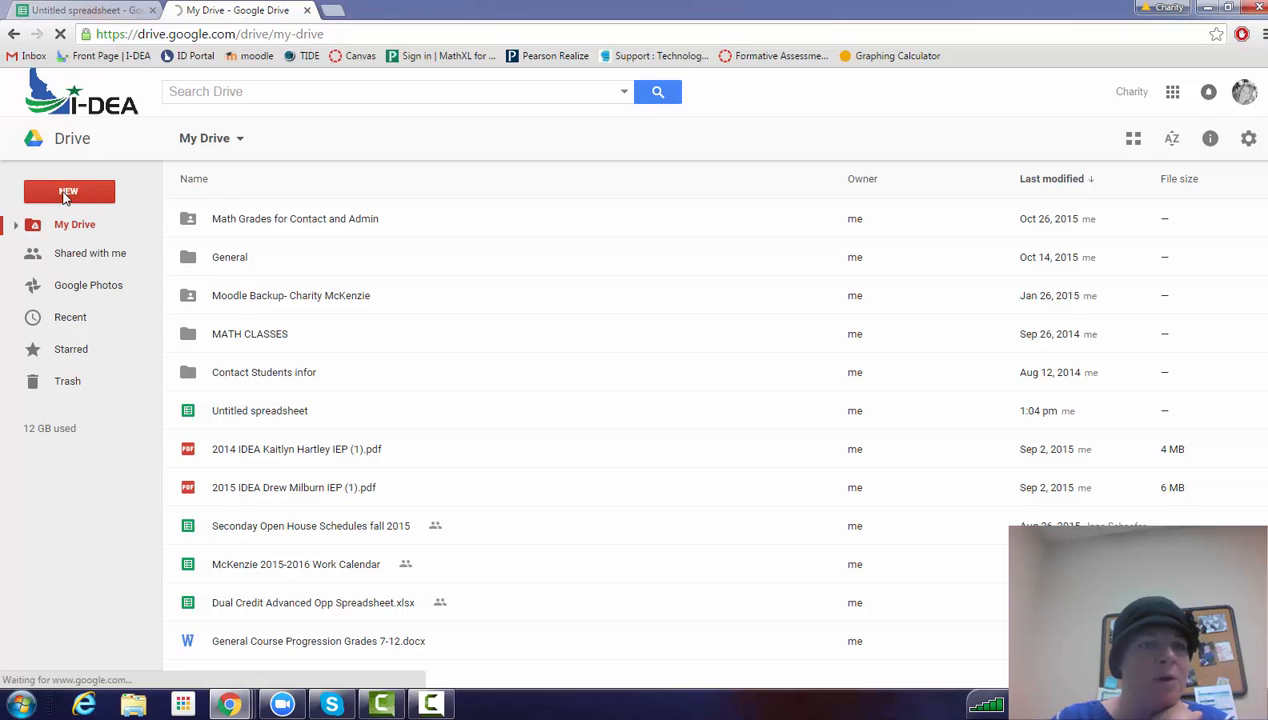
pyautogui.click(65, 194)
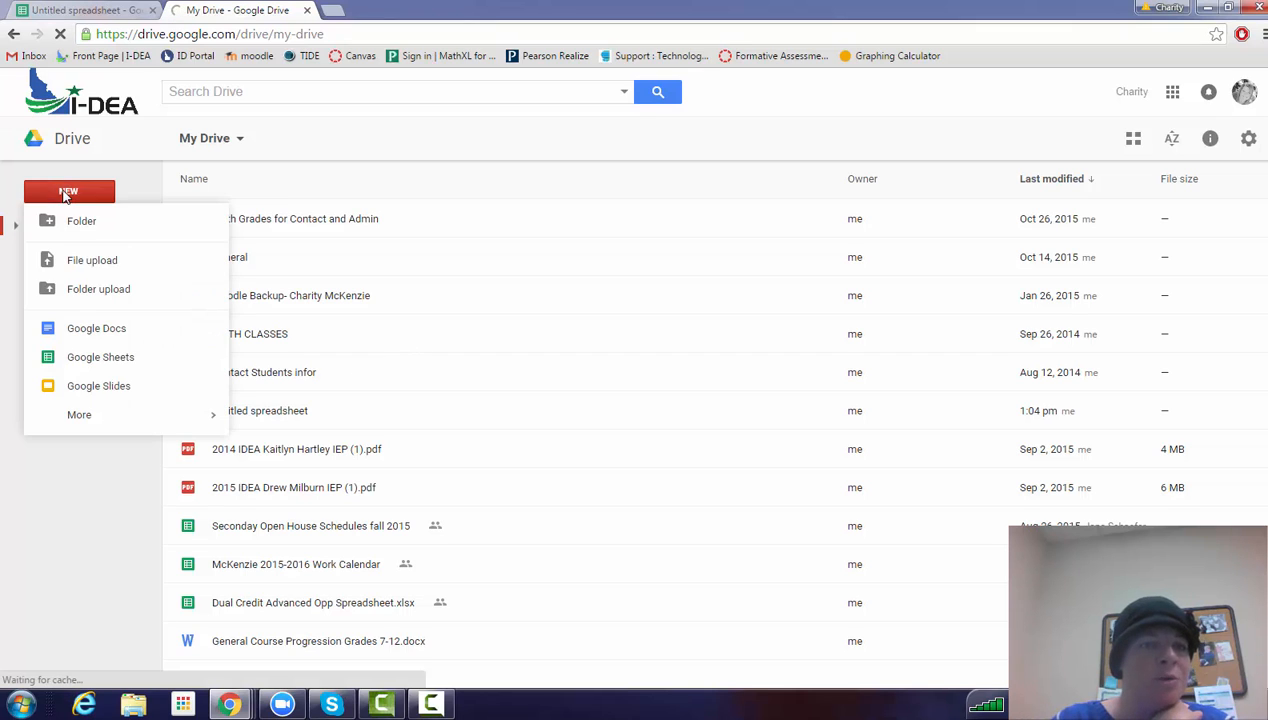
pyautogui.click(100, 362)
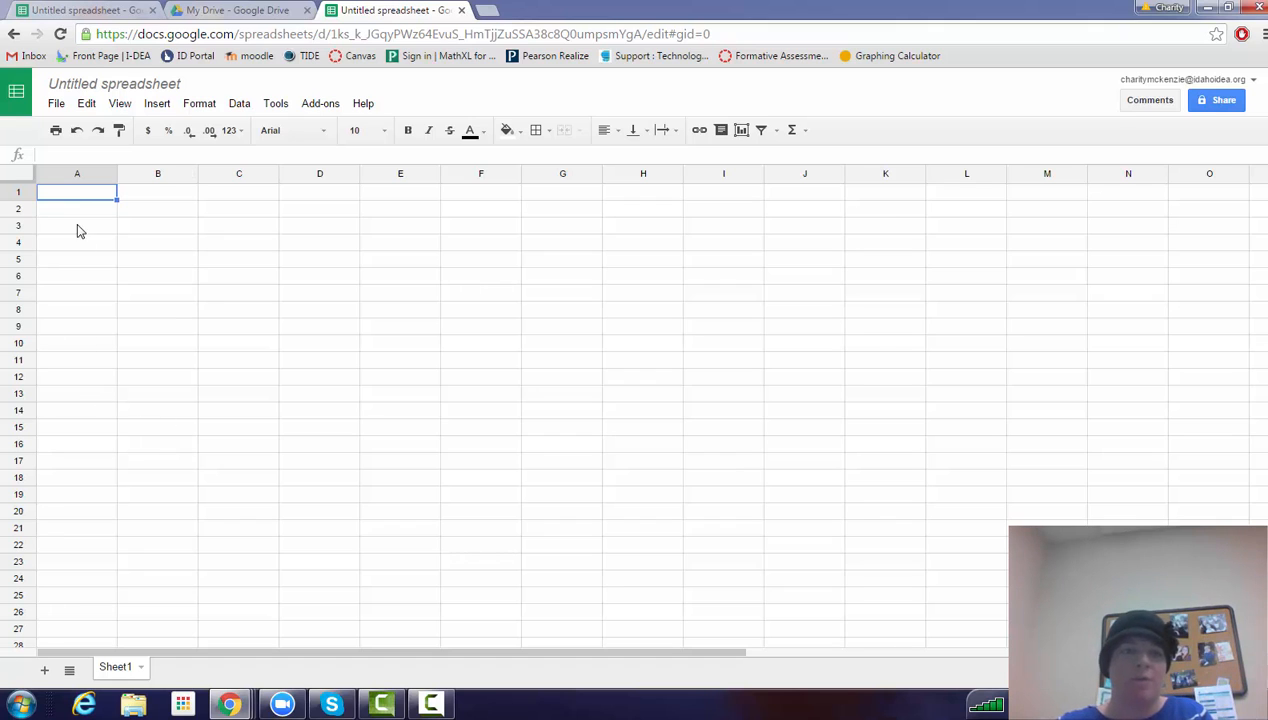
# Enter the first two data pairs in columns A and B: 1 and 3 in row 1, 2 and 5 in row 2.
pyautogui.write('1')
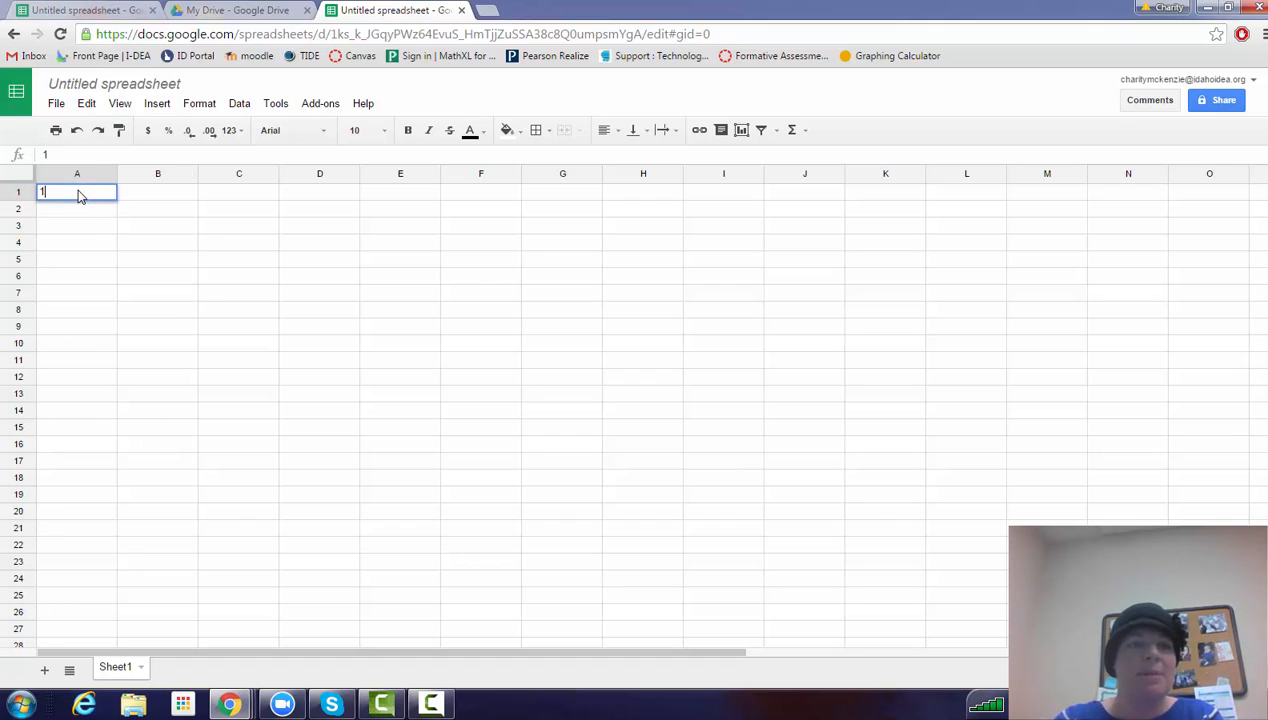
pyautogui.press('Tab')
pyautogui.write('3')
pyautogui.press('Return')
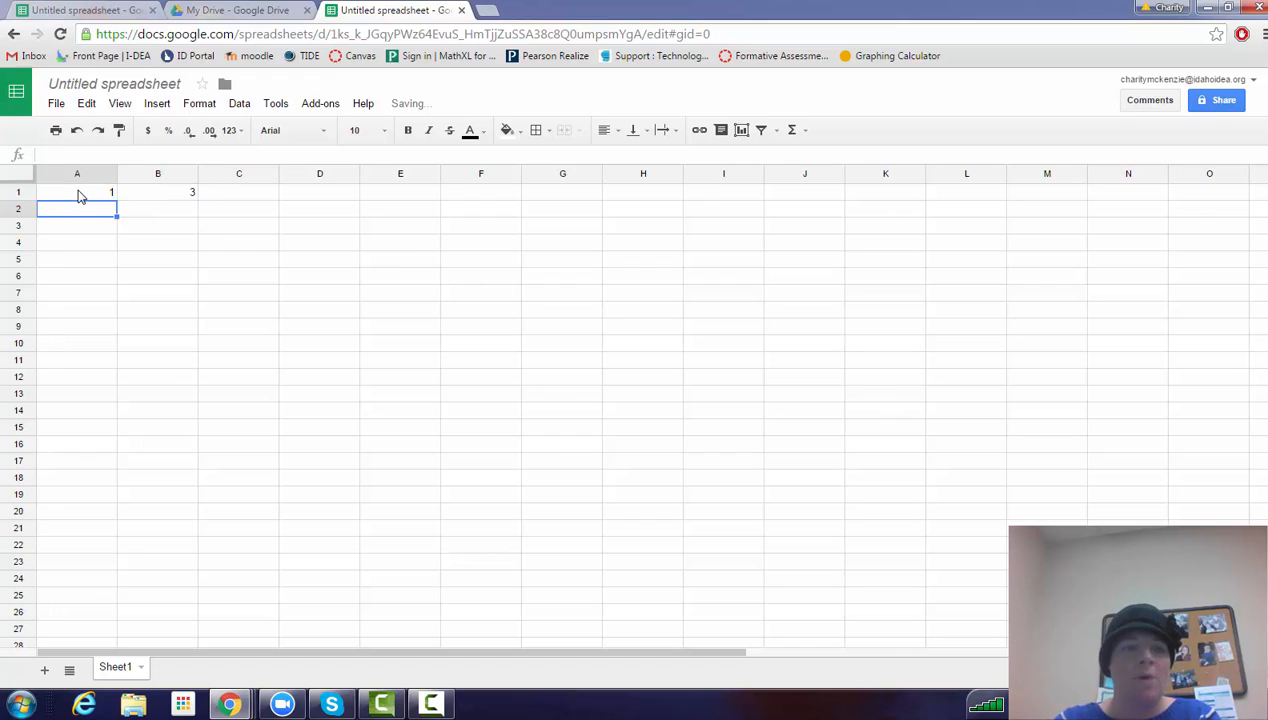
pyautogui.write('2')
pyautogui.press('Tab')
pyautogui.write('5')
pyautogui.press('Return')
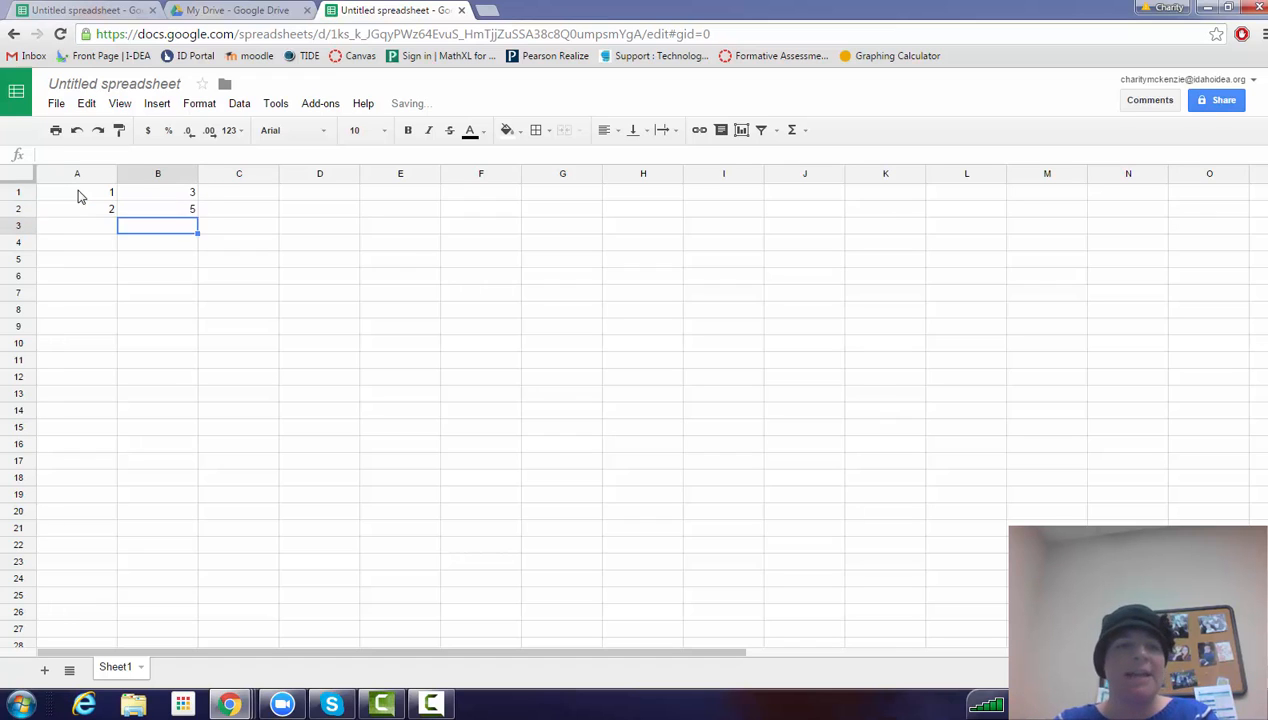
# Add two more data pairs in columns A and B: 4 and 7 in row 3, 5 and 10 in row 4.
pyautogui.write('4')
pyautogui.press('Tab')
pyautogui.write('7')
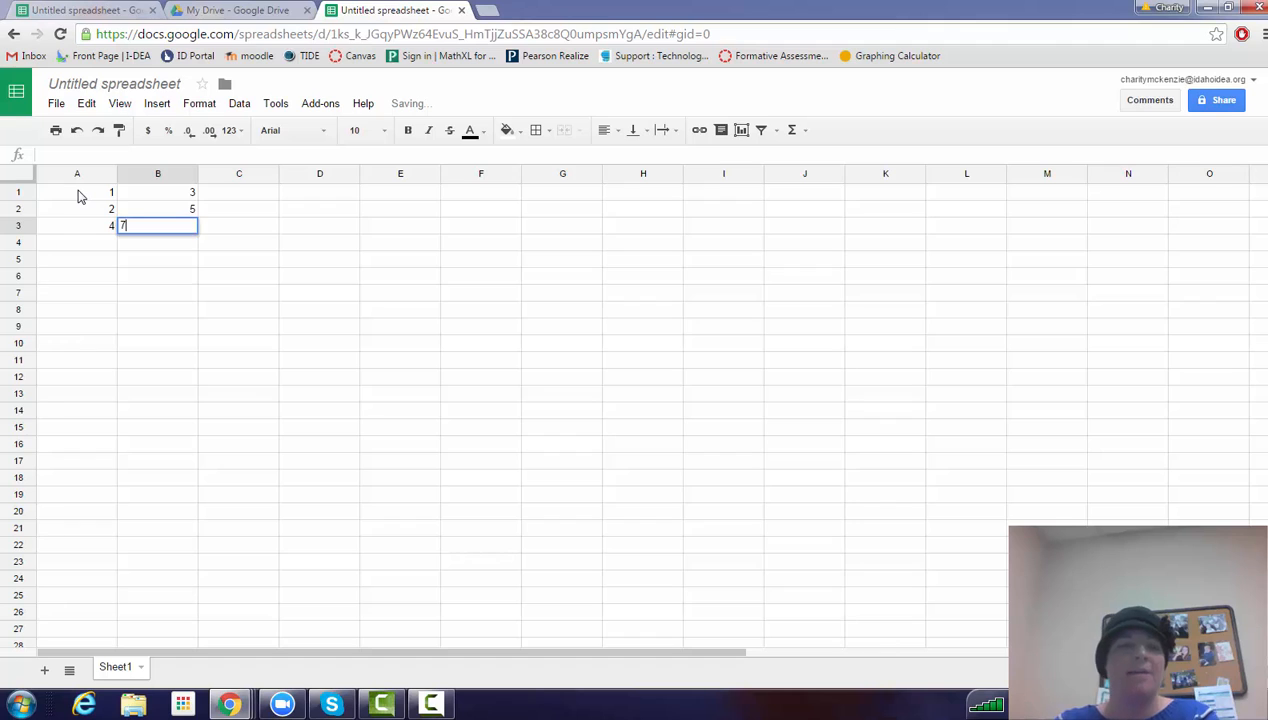
pyautogui.press('Return')
pyautogui.write('5')
pyautogui.press('Tab')
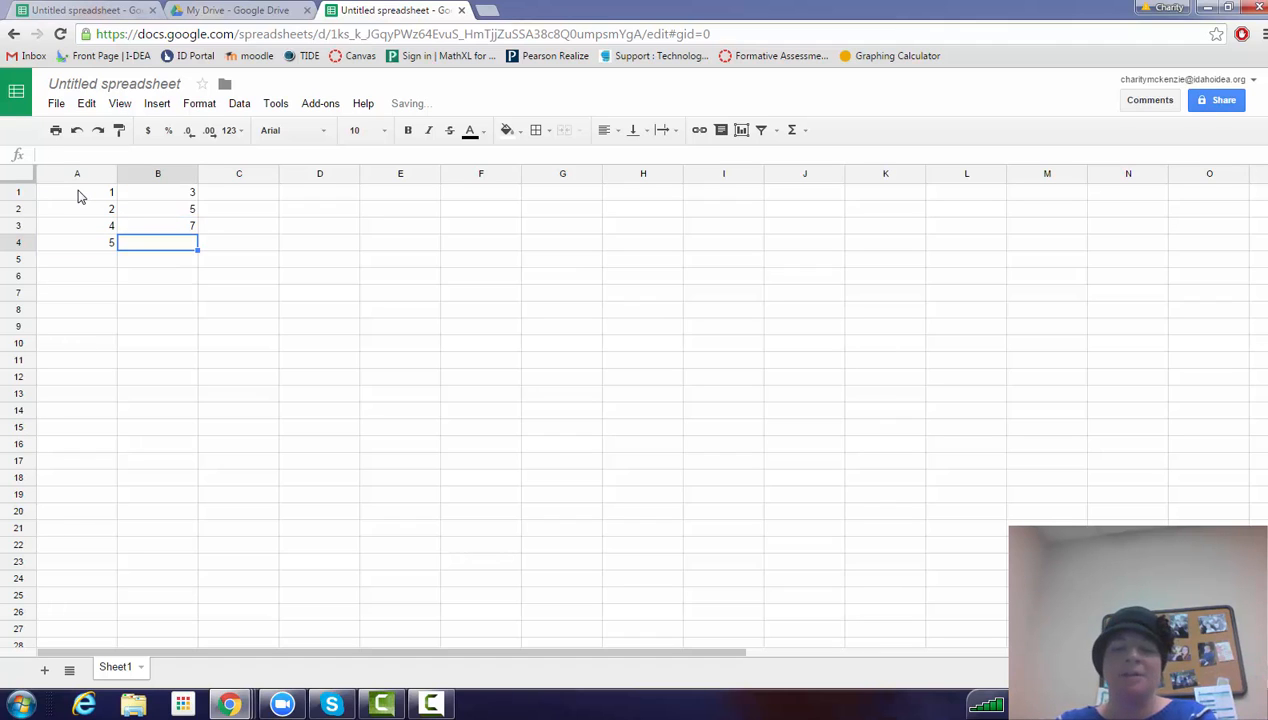
pyautogui.write('19')
pyautogui.press('BackSpace')
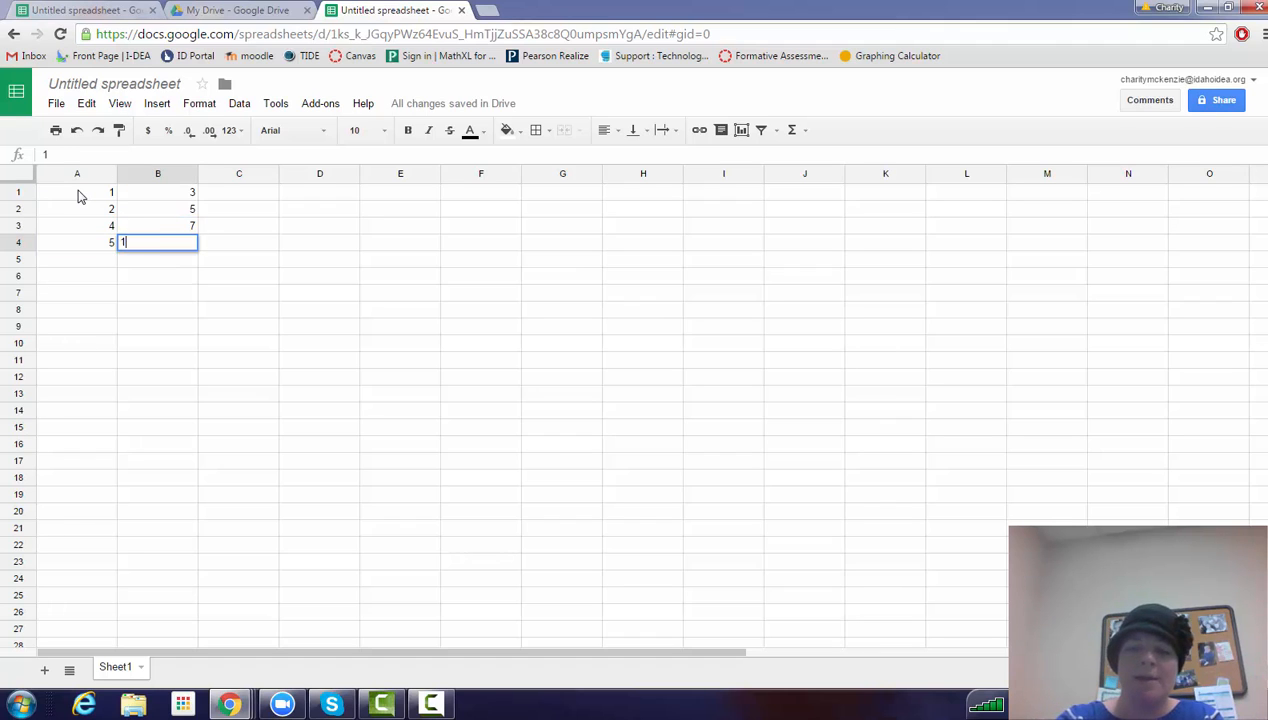
pyautogui.press('Return')
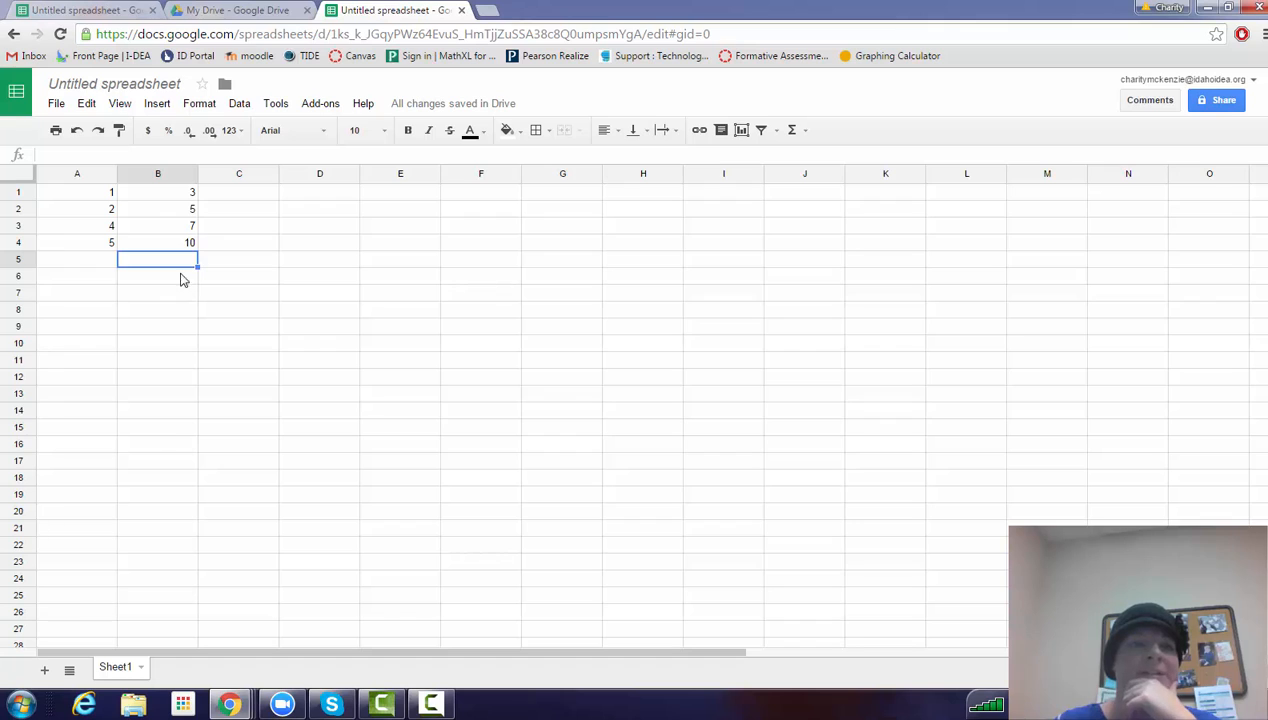
# Insert a scatter chart of the data in A1:B4.
pyautogui.moveTo(100, 196); pyautogui.dragTo(178, 248)
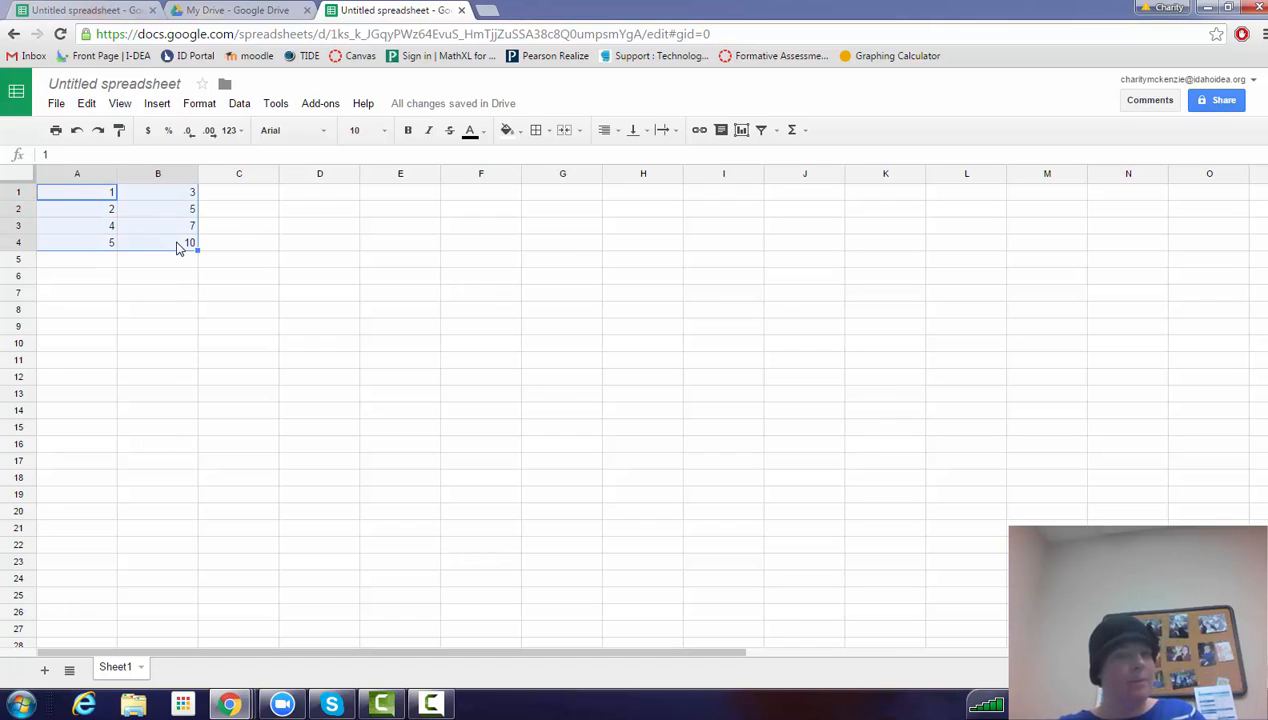
pyautogui.click(157, 104)
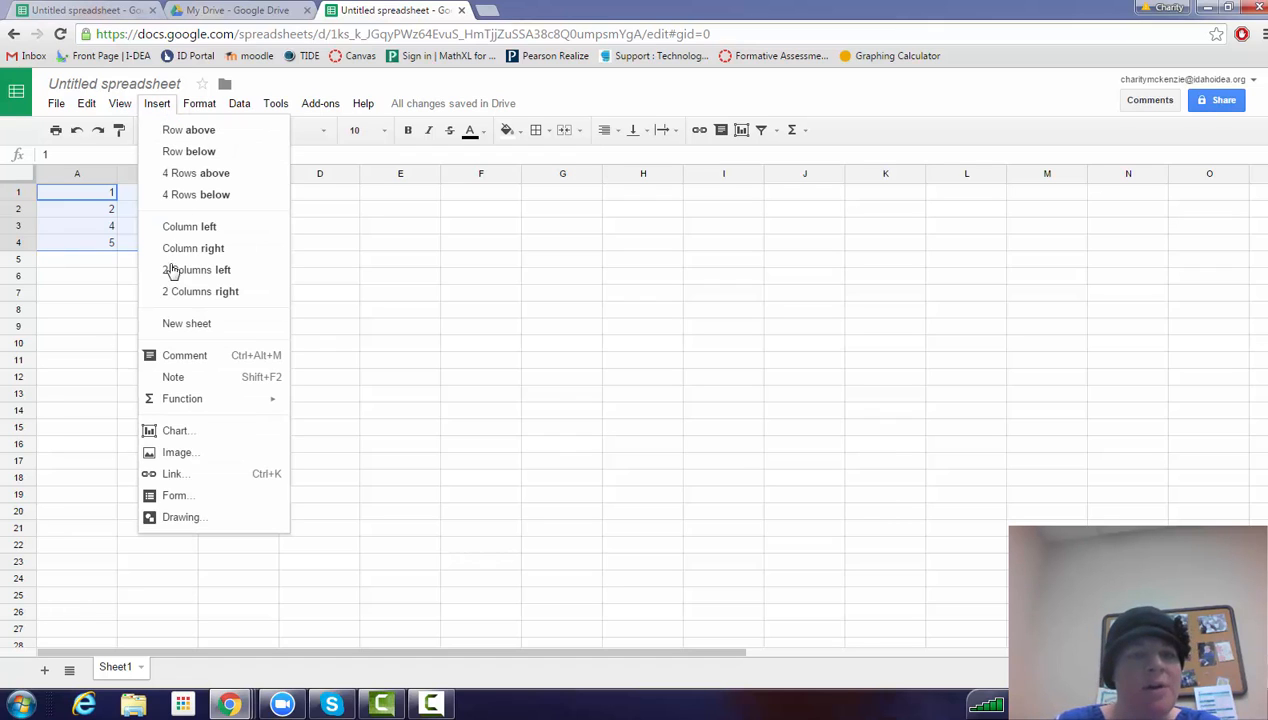
pyautogui.click(172, 432)
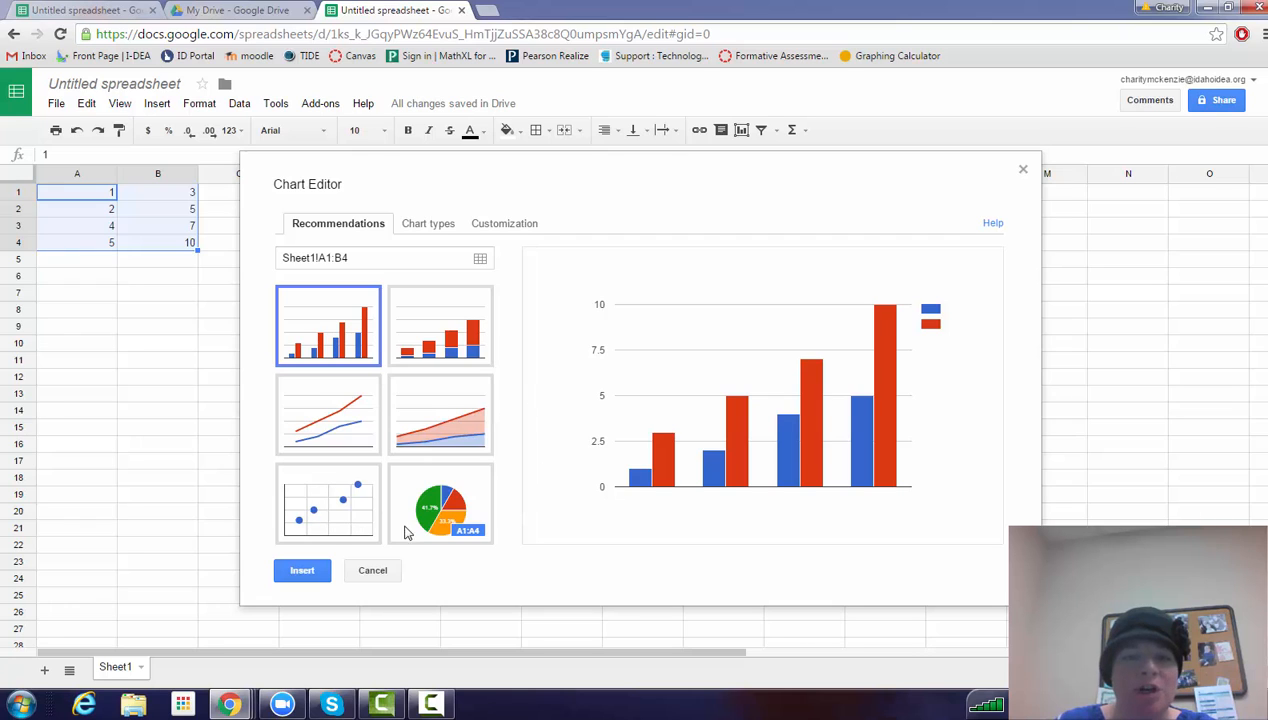
pyautogui.click(311, 515)
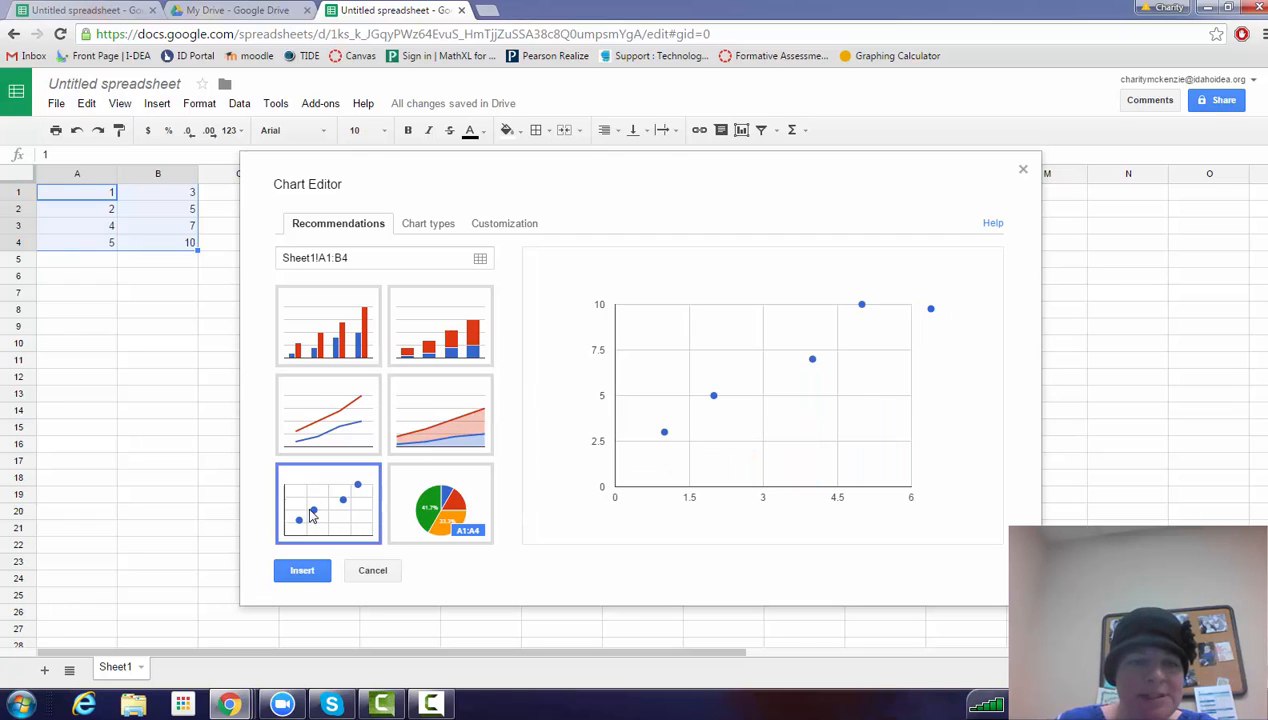
pyautogui.click(301, 577)
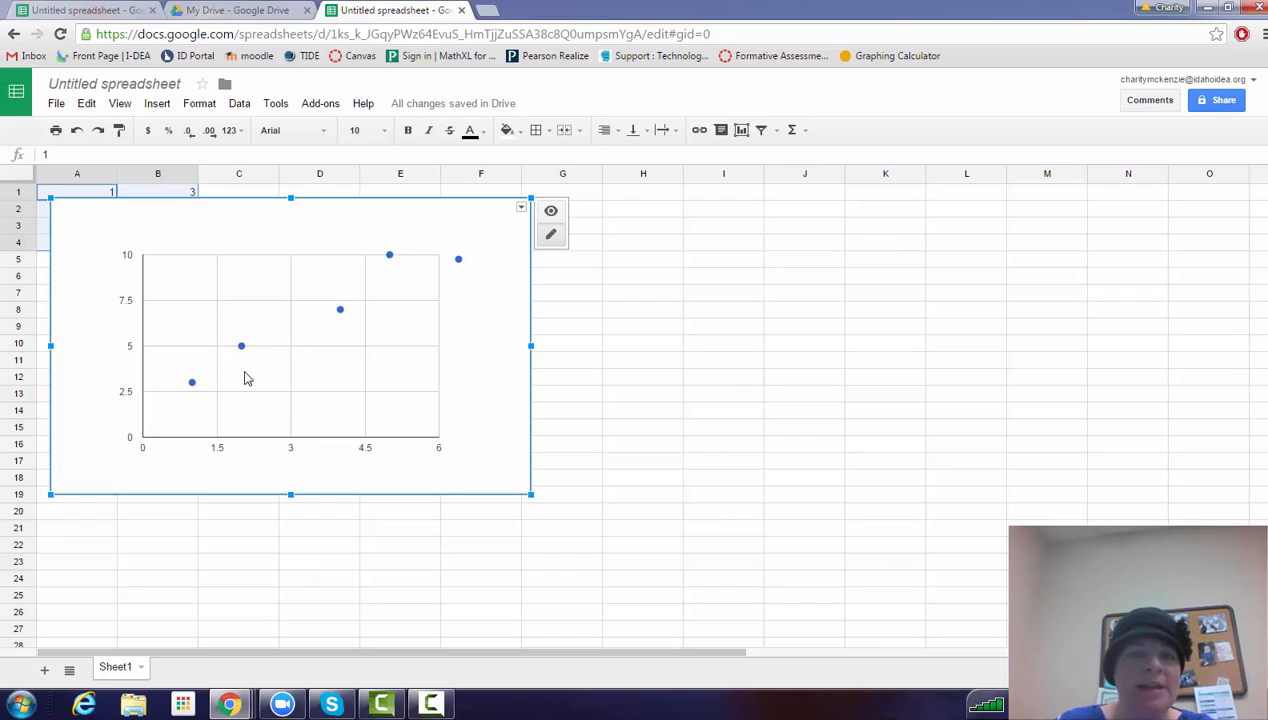
# Add a linear trendline to the data points in the scatter chart.
pyautogui.click(389, 255)
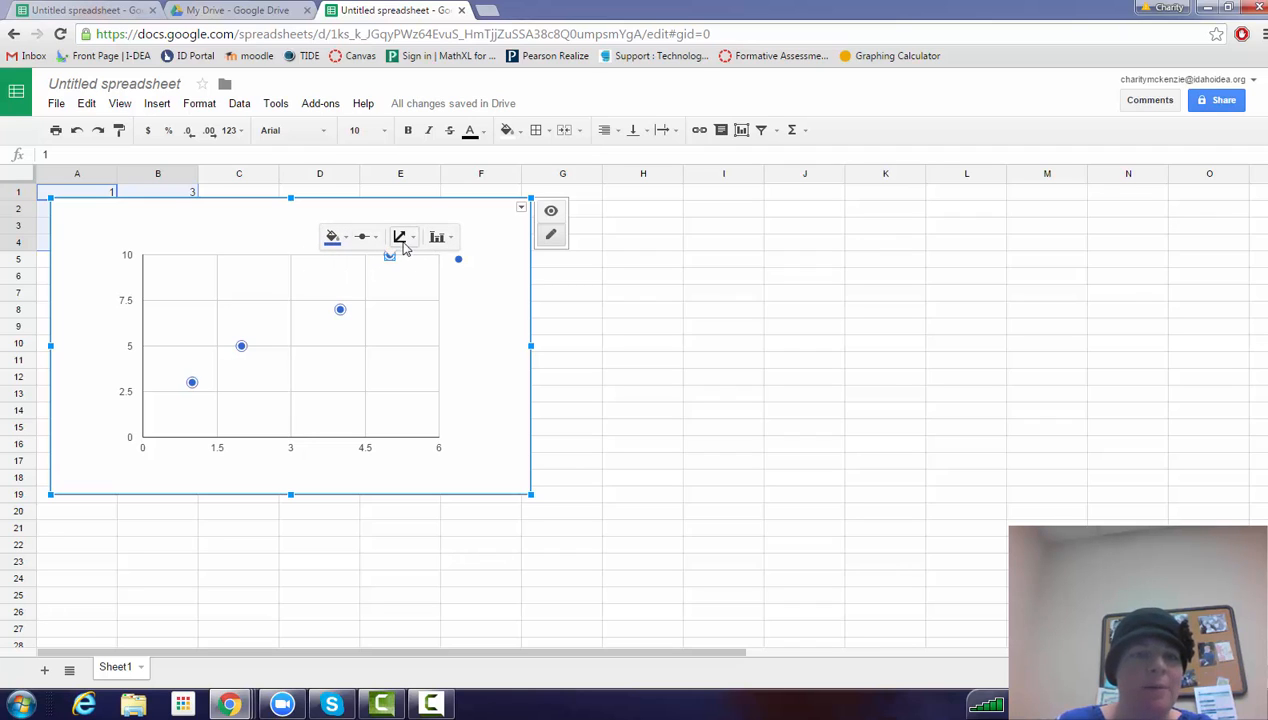
pyautogui.click(401, 240)
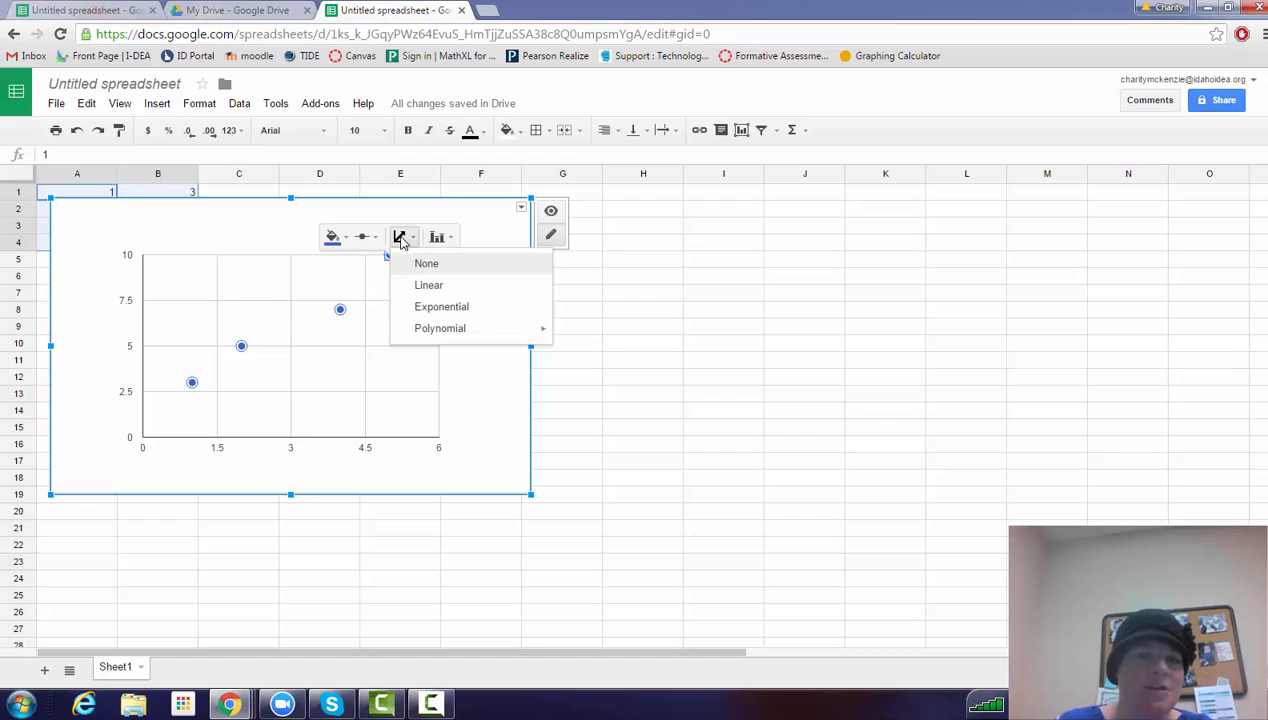
pyautogui.click(430, 287)
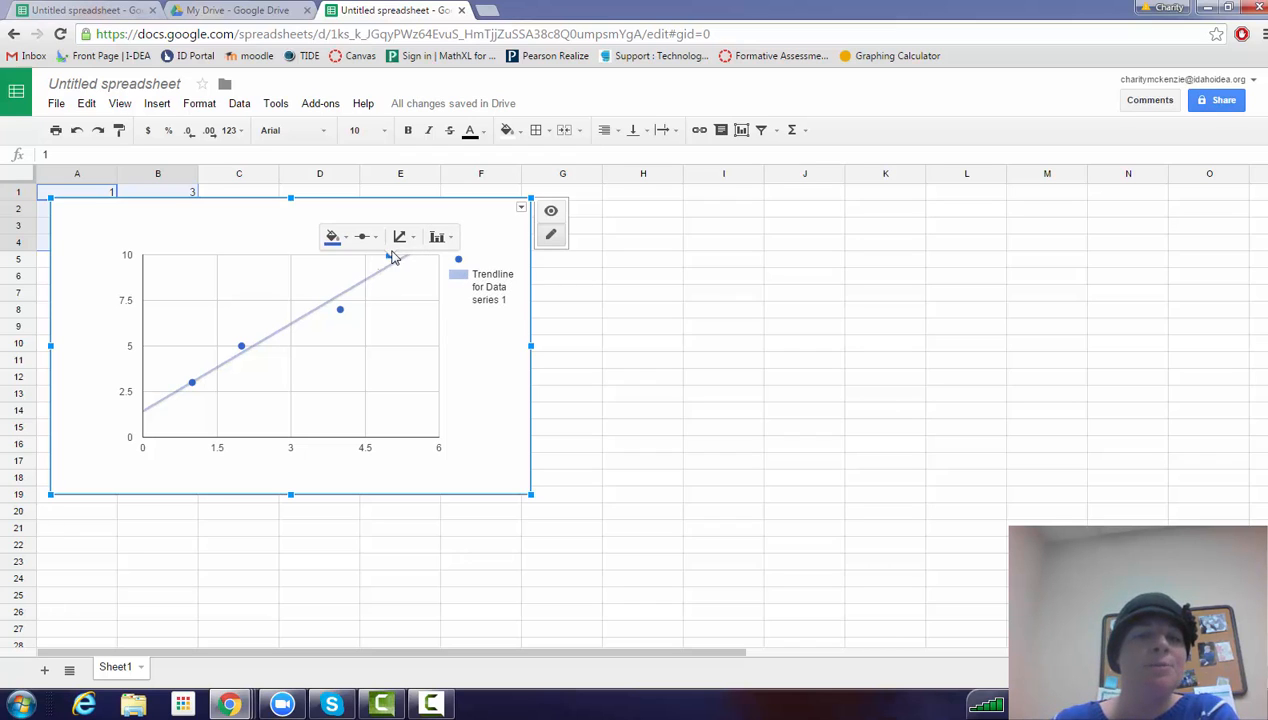
pyautogui.click(439, 241)
pyautogui.click(390, 313)
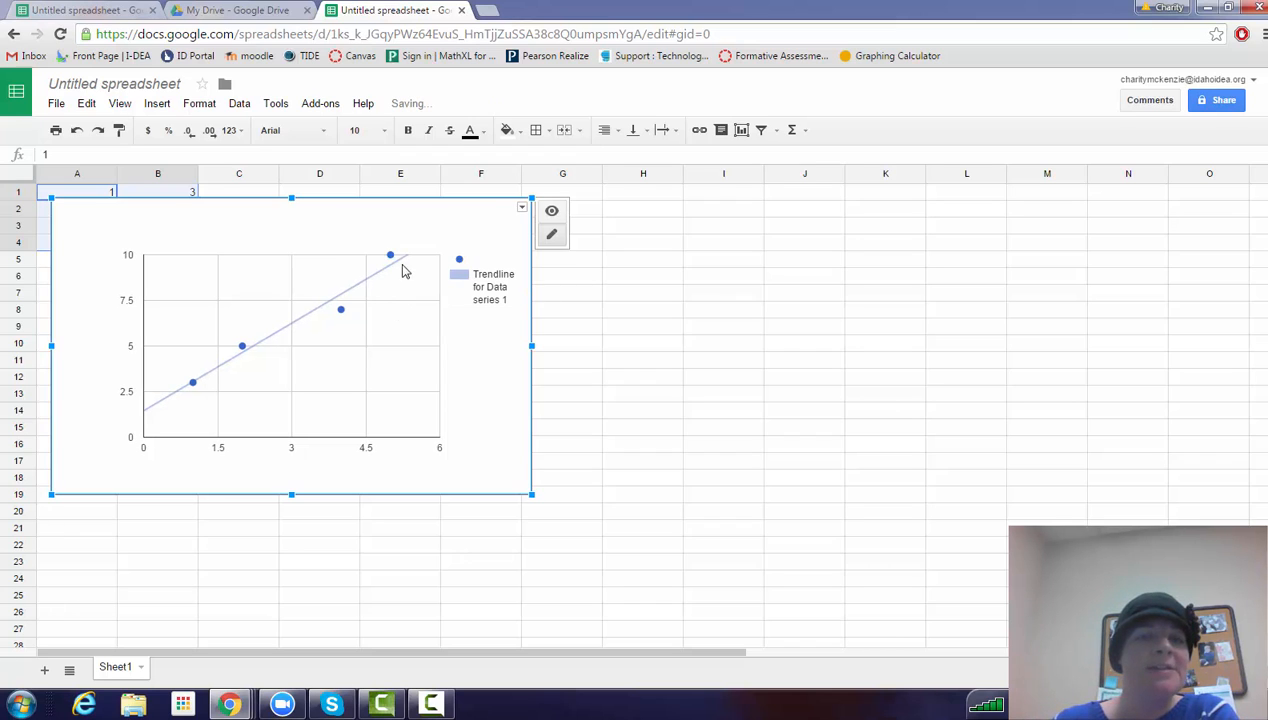
pyautogui.rightClick(390, 255)
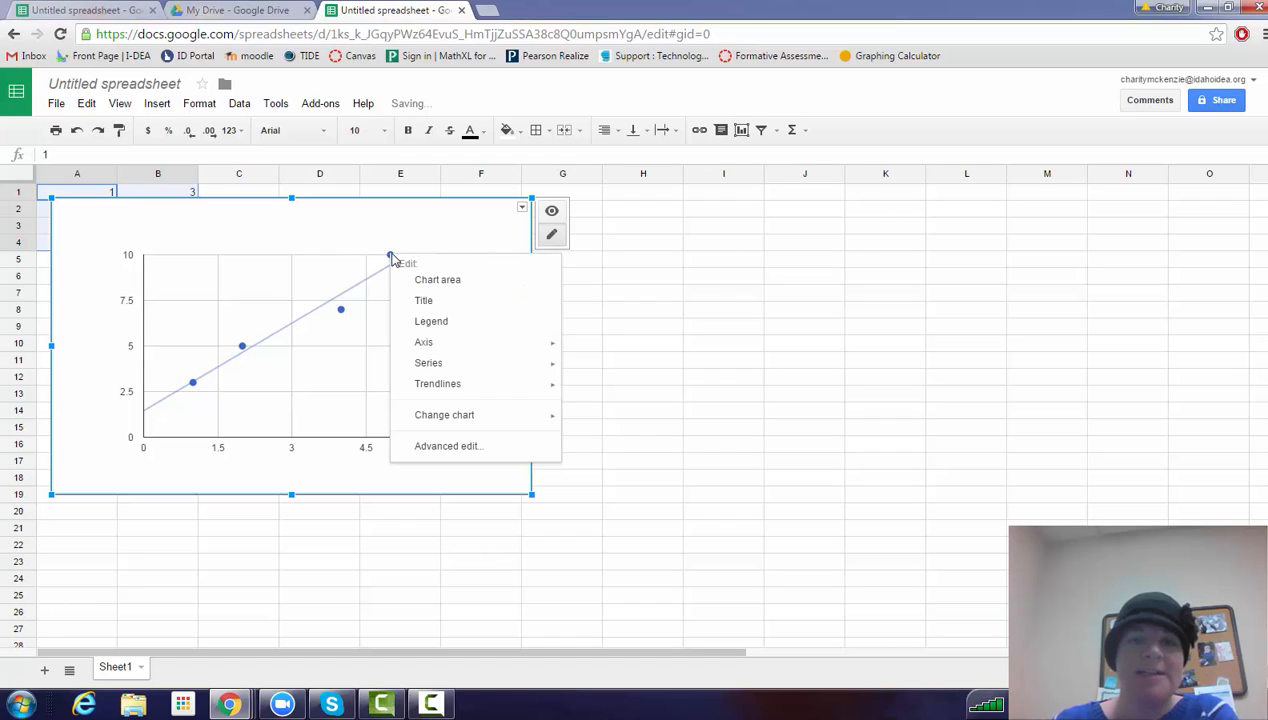
pyautogui.click(341, 311)
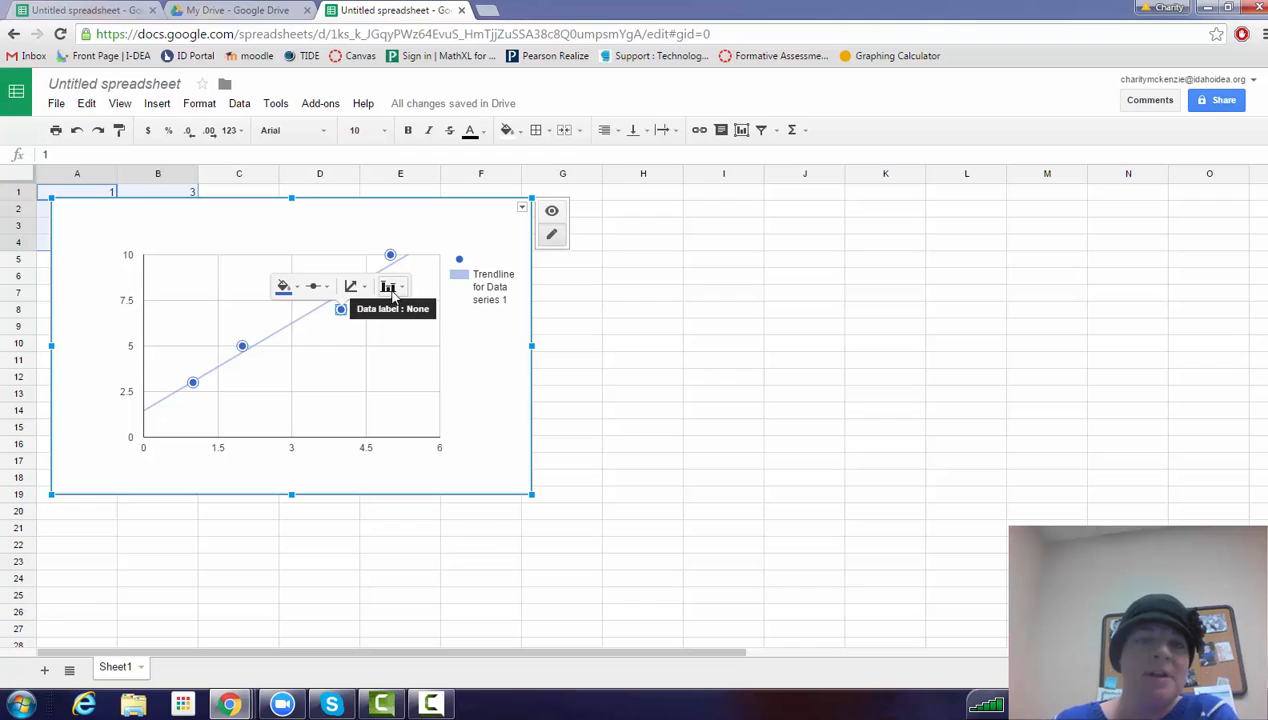
# Open the chart's advanced editing, keep the trendline type Linear and show its R² value.
pyautogui.rightClick(341, 311)
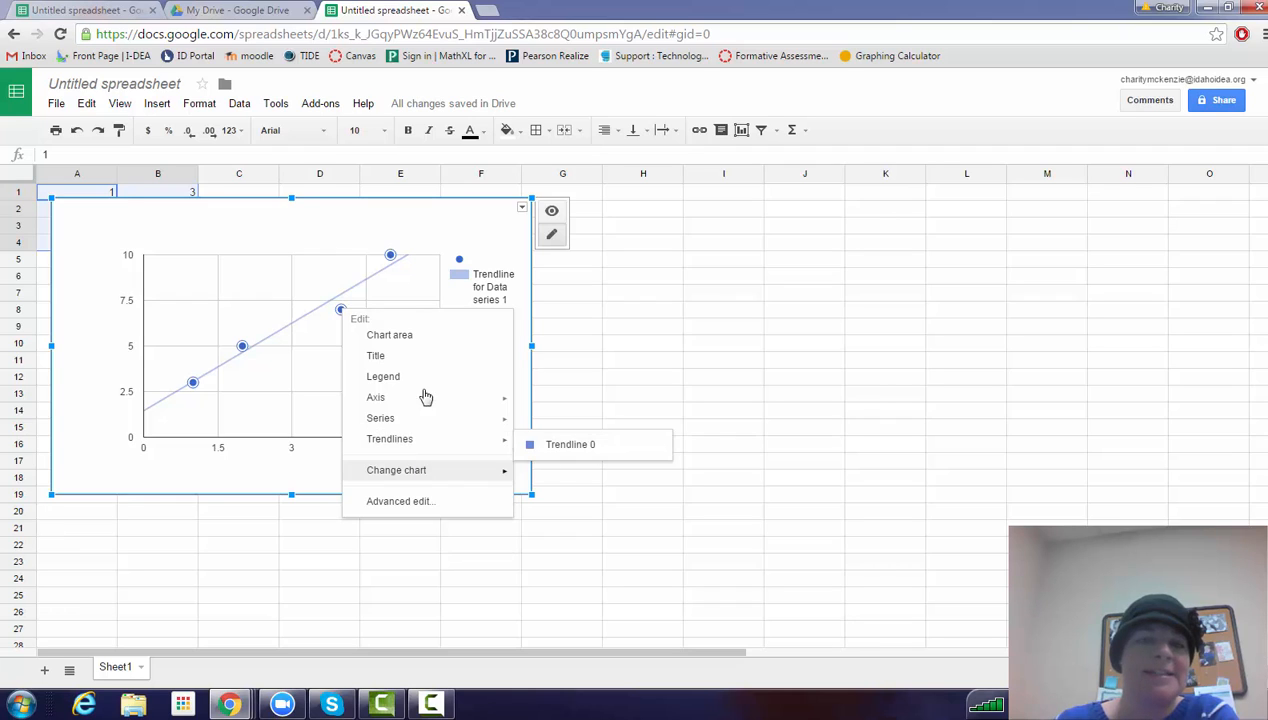
pyautogui.click(393, 509)
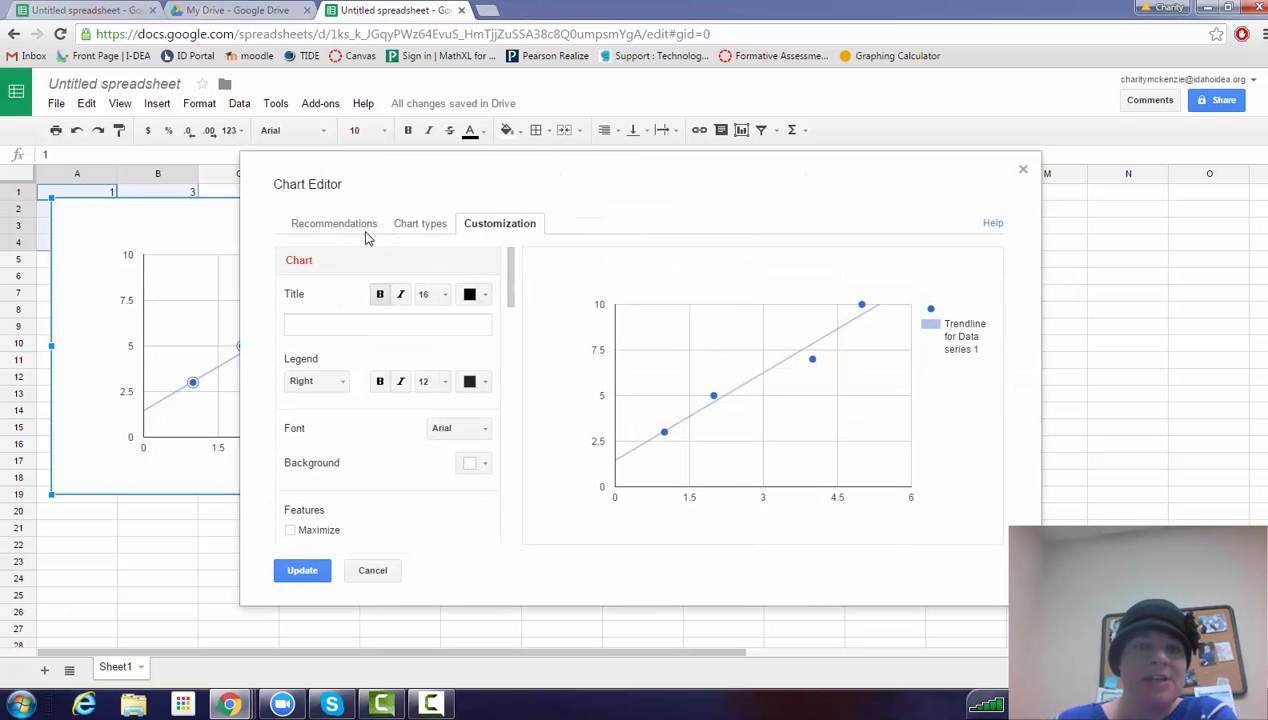
pyautogui.moveTo(511, 275); pyautogui.dragTo(518, 388)
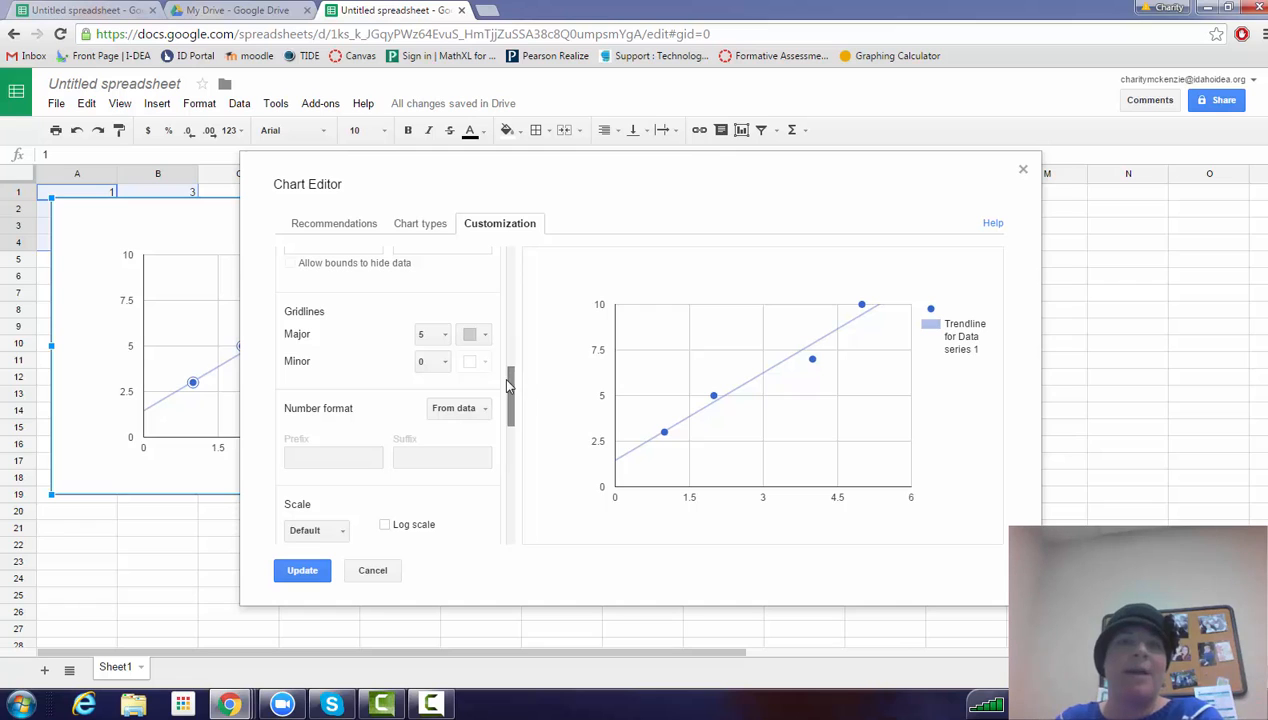
pyautogui.moveTo(512, 385); pyautogui.dragTo(541, 508)
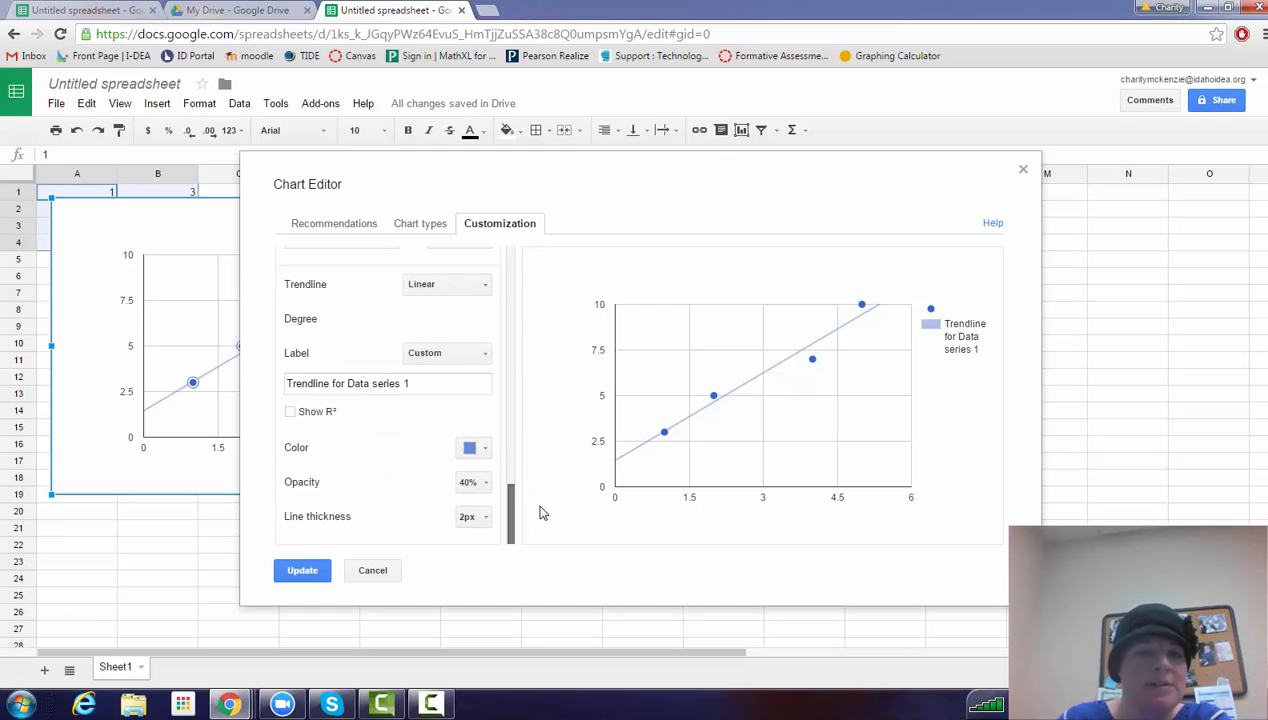
pyautogui.click(473, 290)
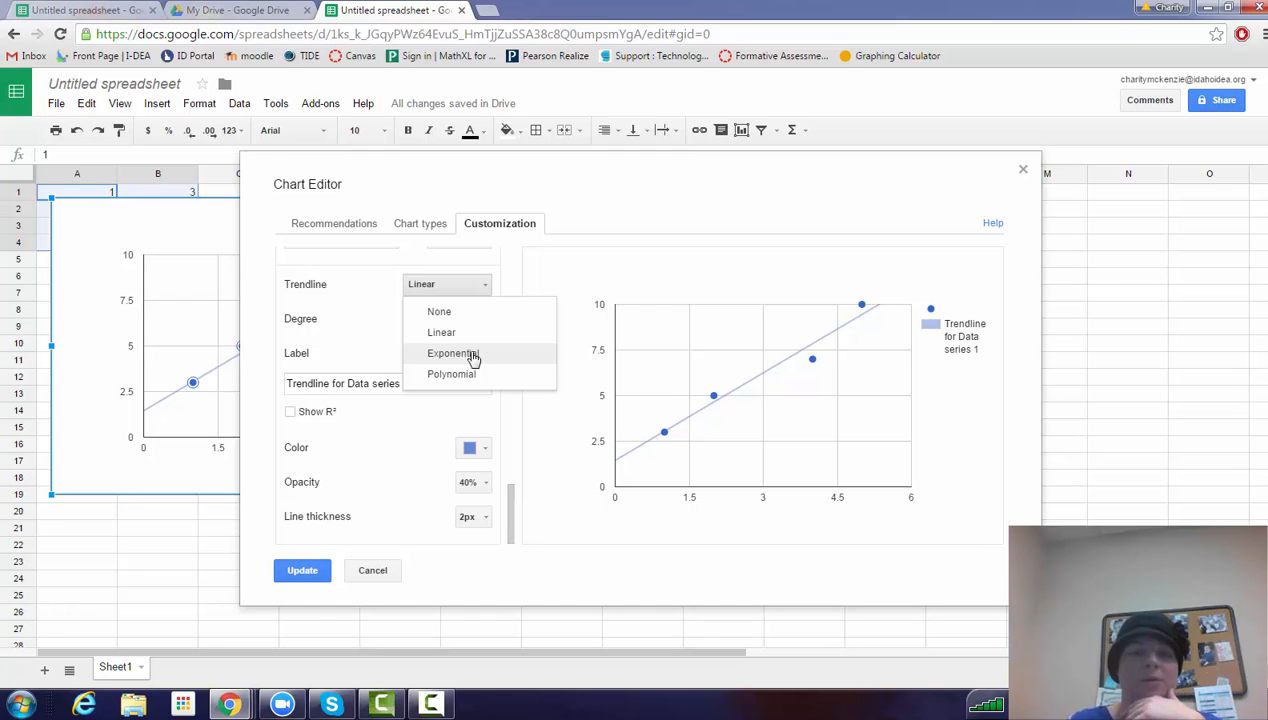
pyautogui.click(441, 332)
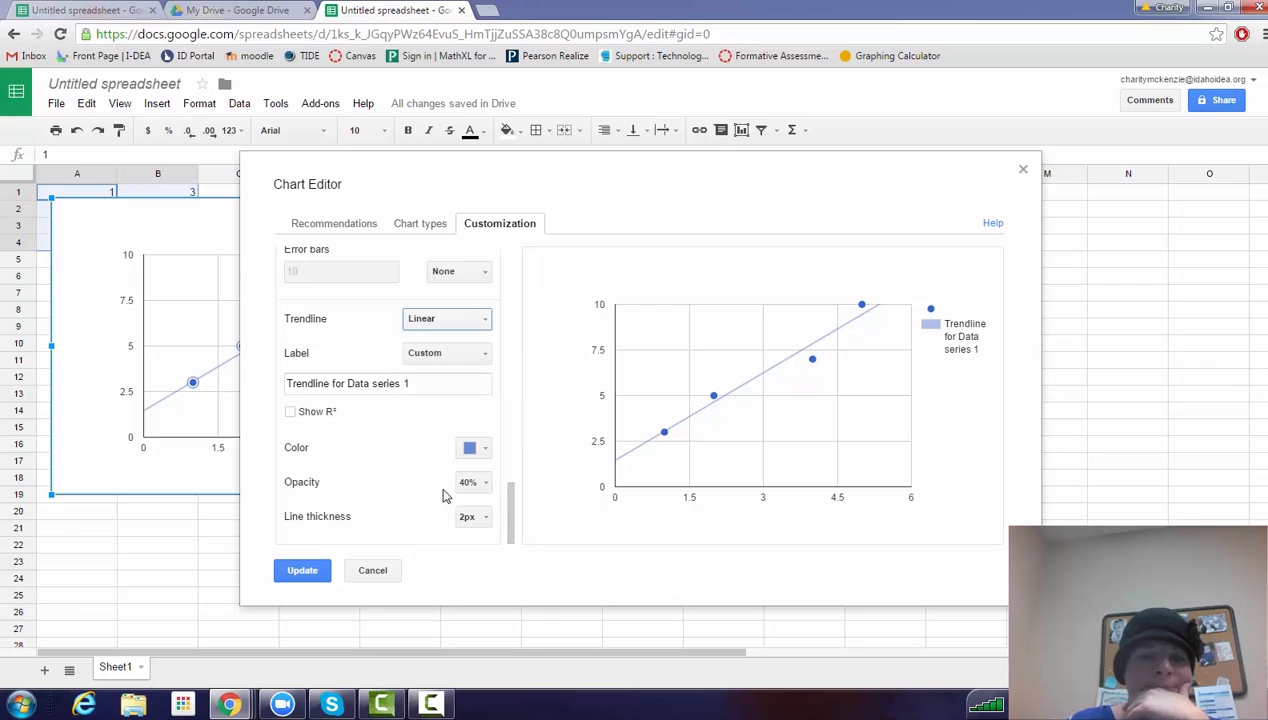
pyautogui.click(291, 414)
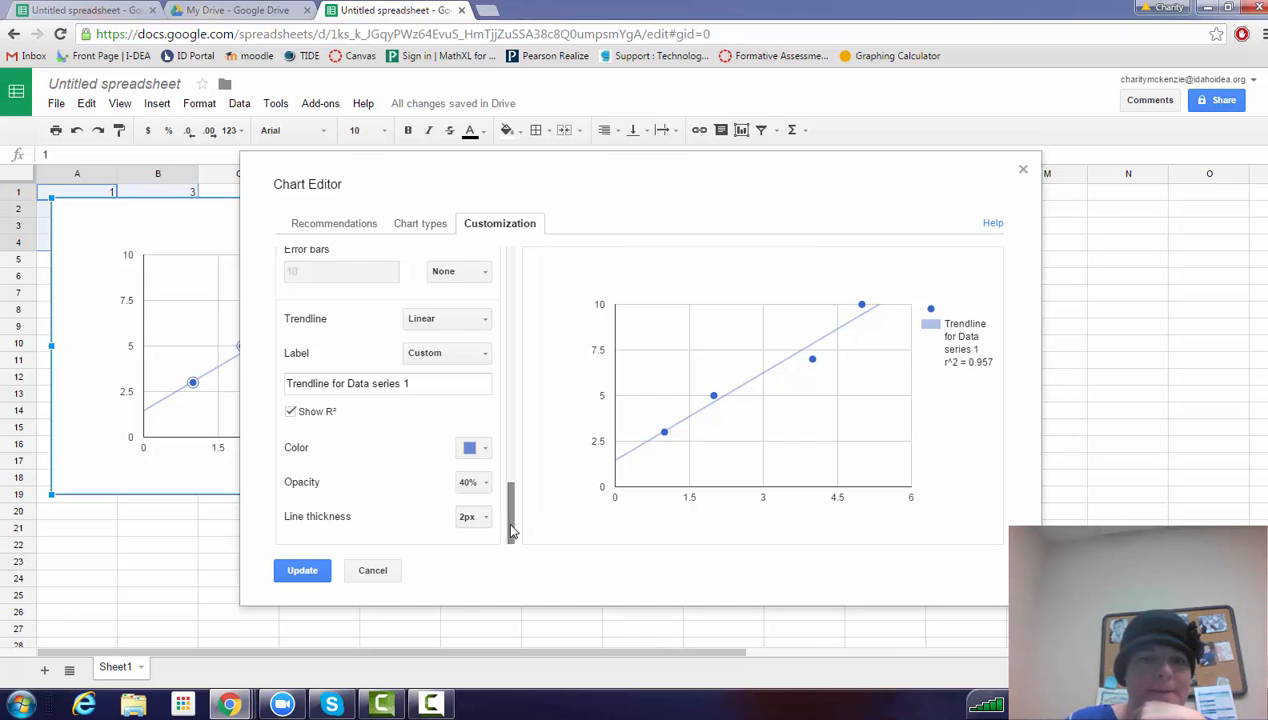
# Set the trendline label to Use equation and update the chart.
pyautogui.scroll(1, 518, 516)
pyautogui.scroll(3, 519, 510)
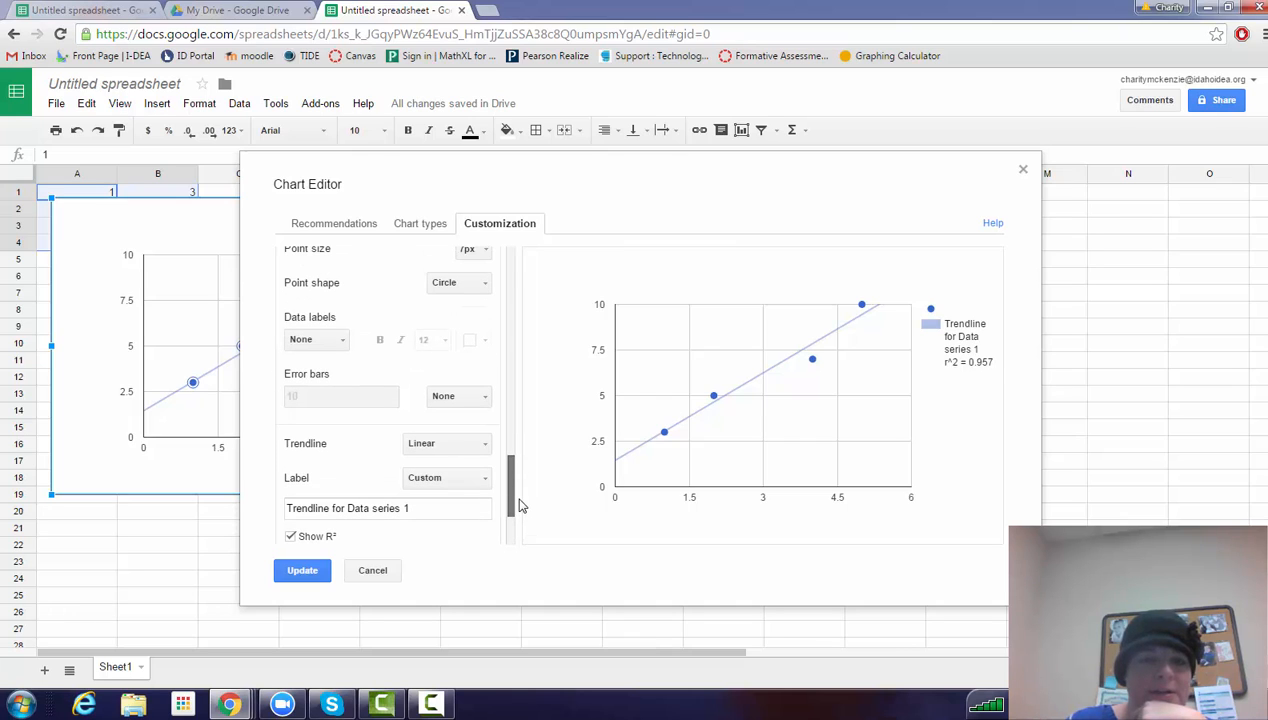
pyautogui.scroll(-2, 519, 510)
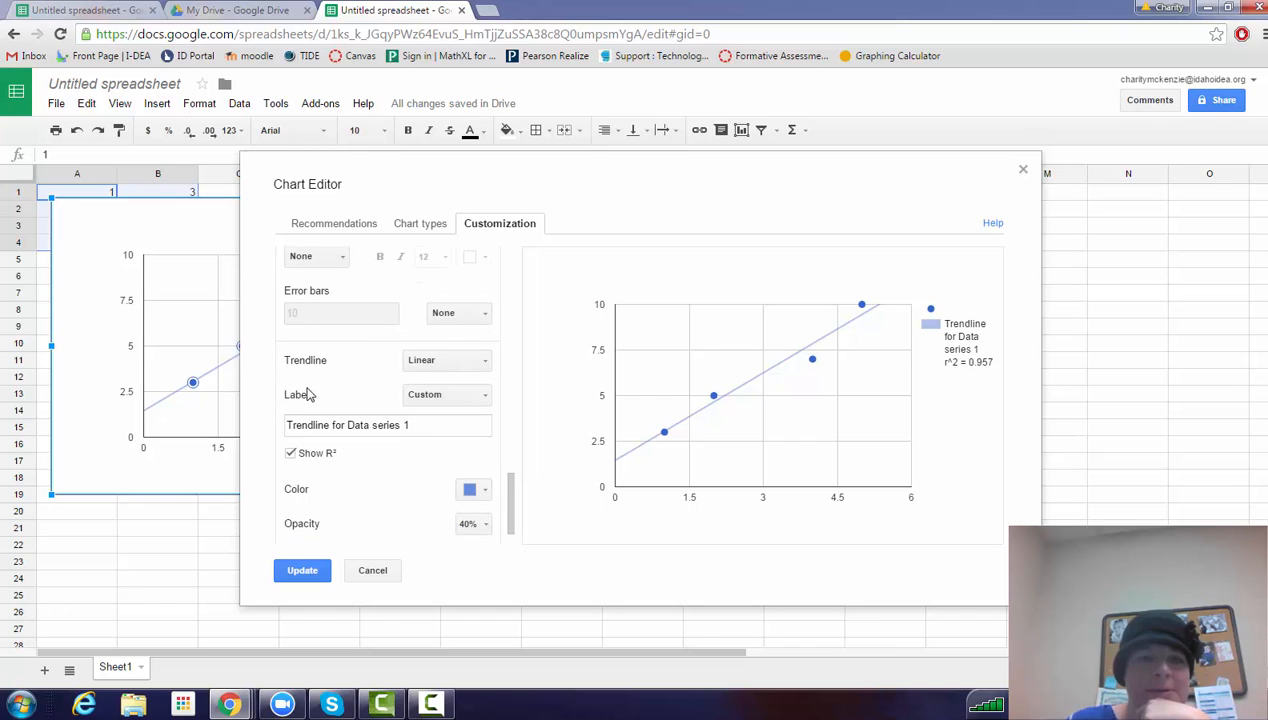
pyautogui.click(459, 396)
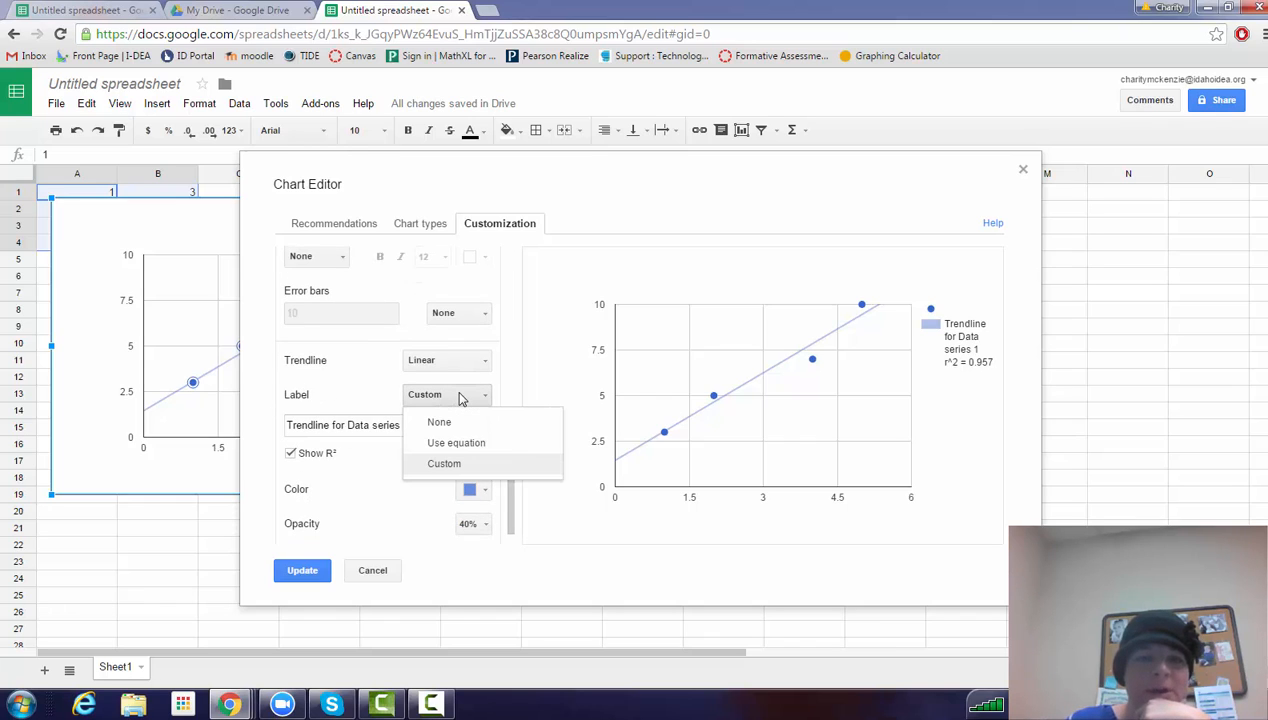
pyautogui.click(458, 443)
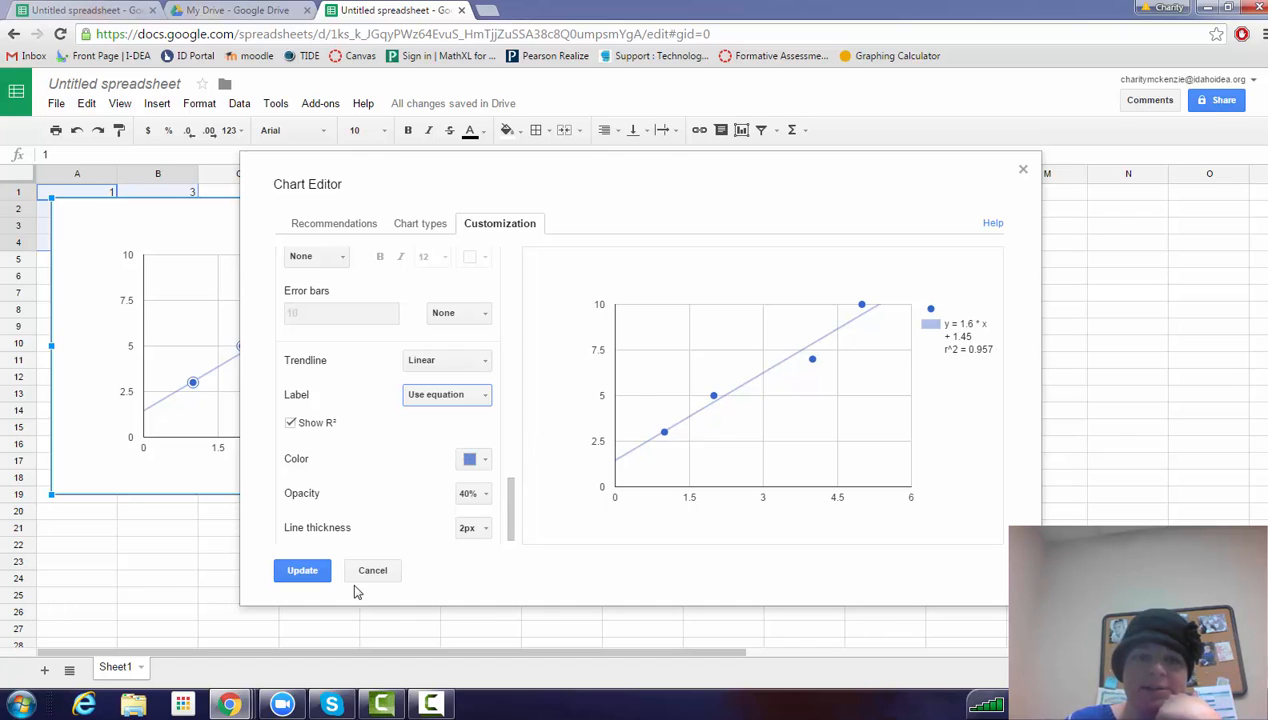
pyautogui.click(300, 570)
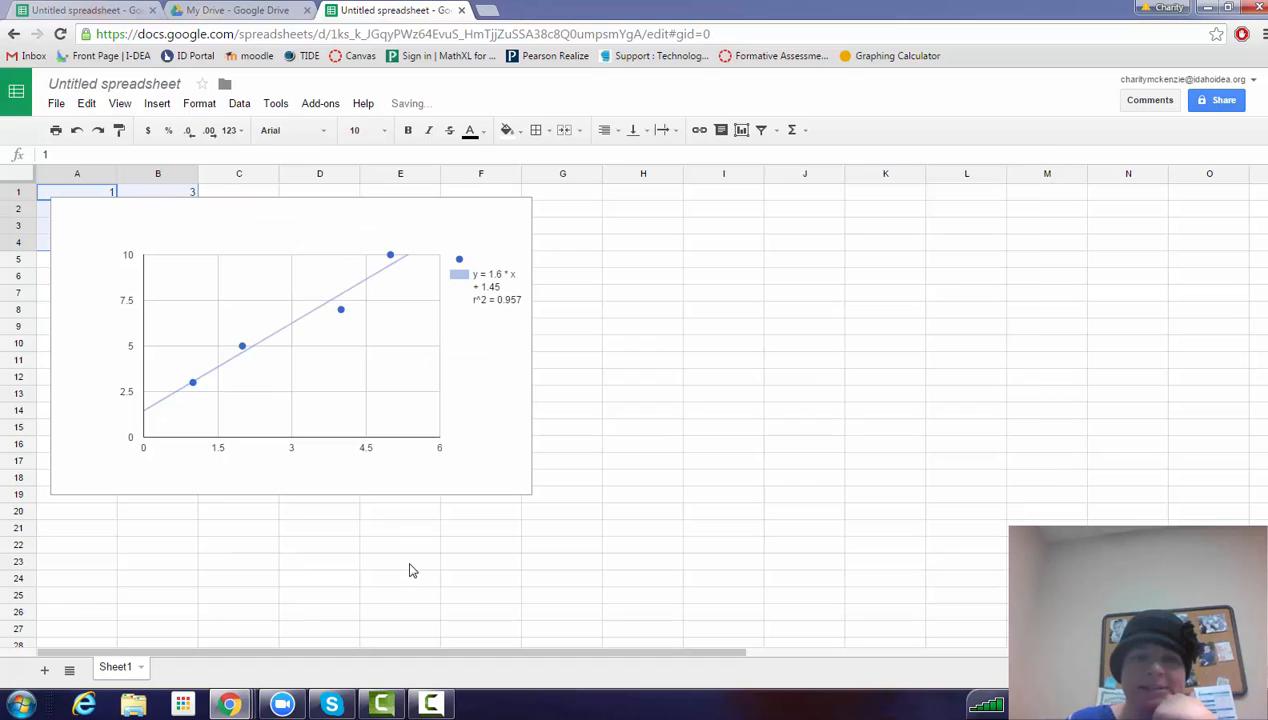
# Widen the chart so that its right edge reaches column H, and select the legend.
pyautogui.click(518, 285)
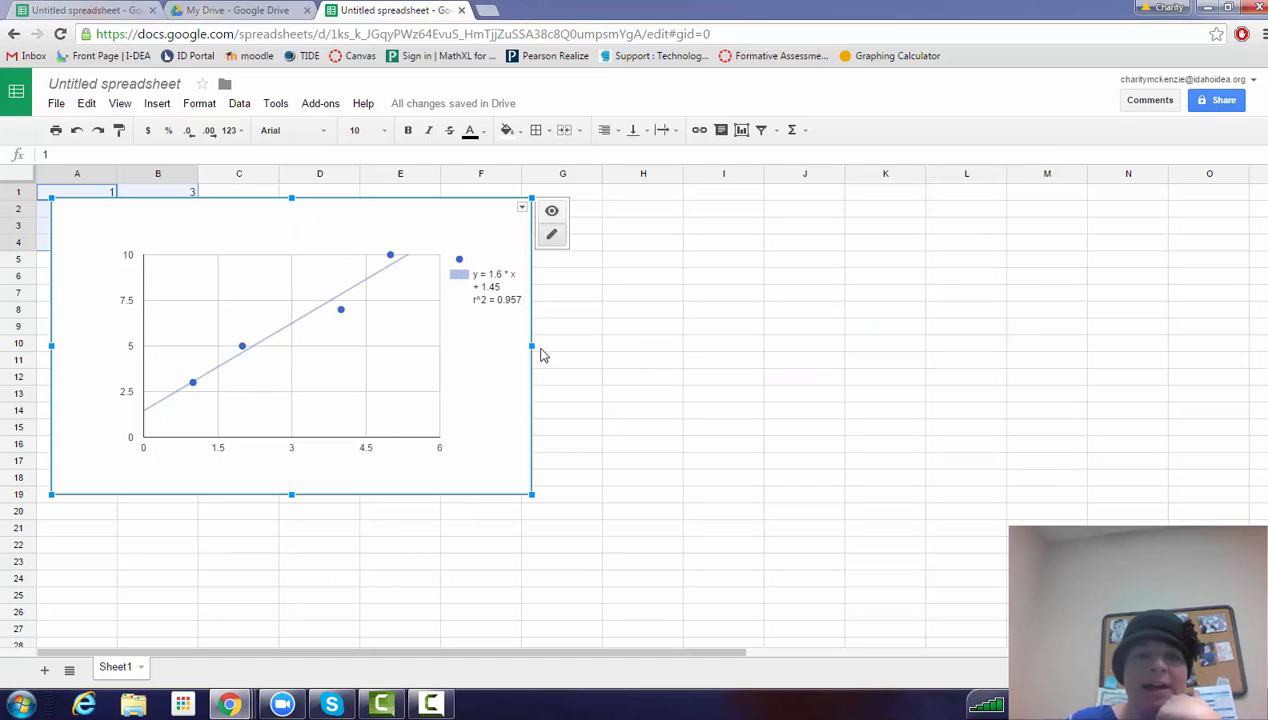
pyautogui.moveTo(530, 343); pyautogui.dragTo(668, 346)
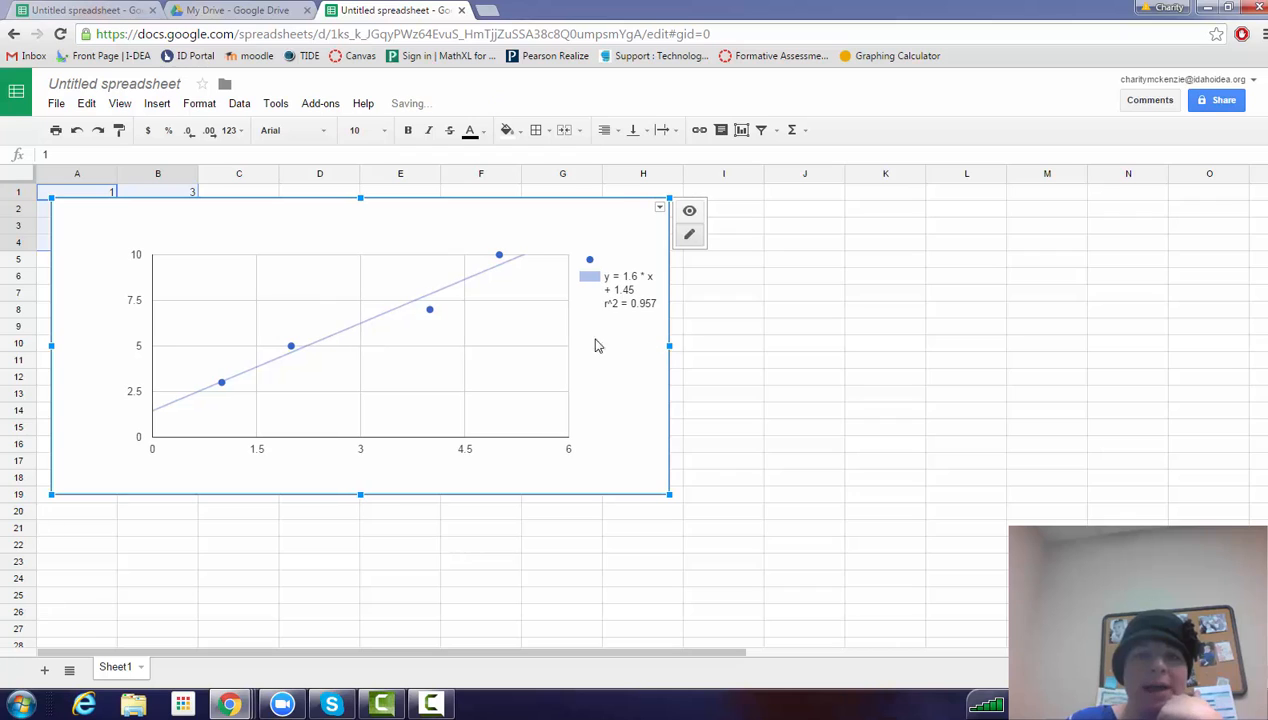
pyautogui.click(622, 302)
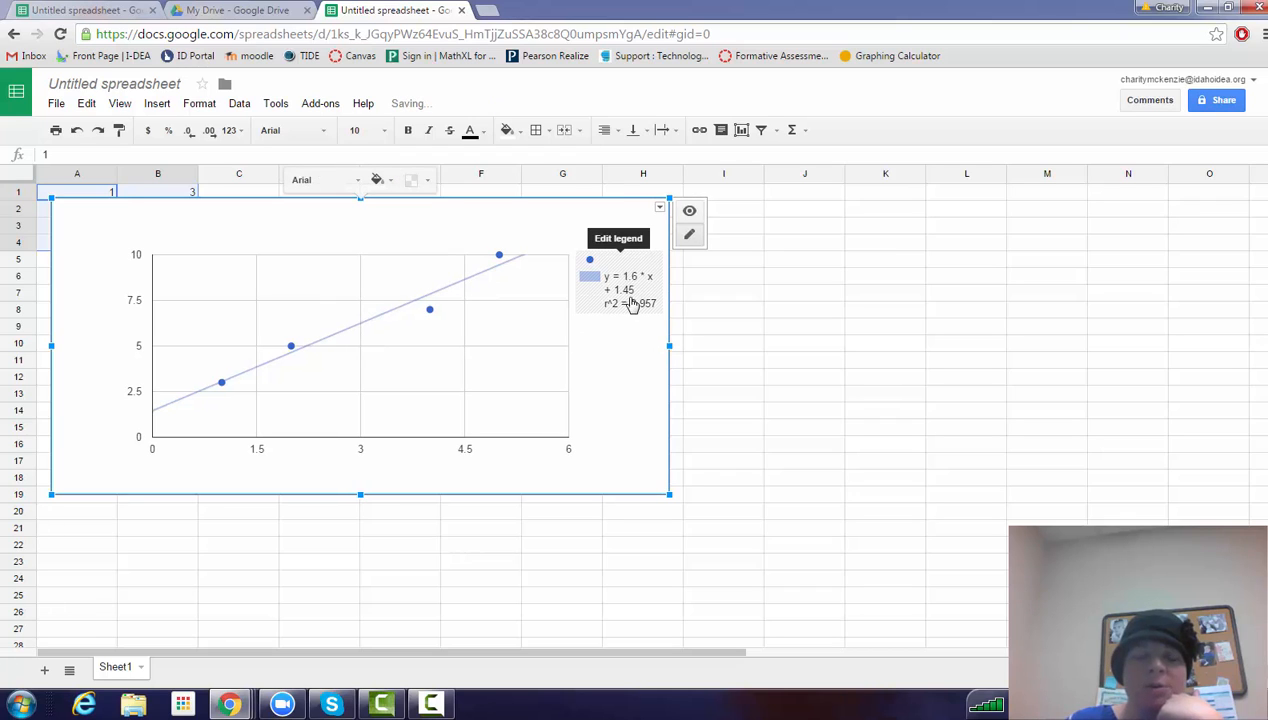